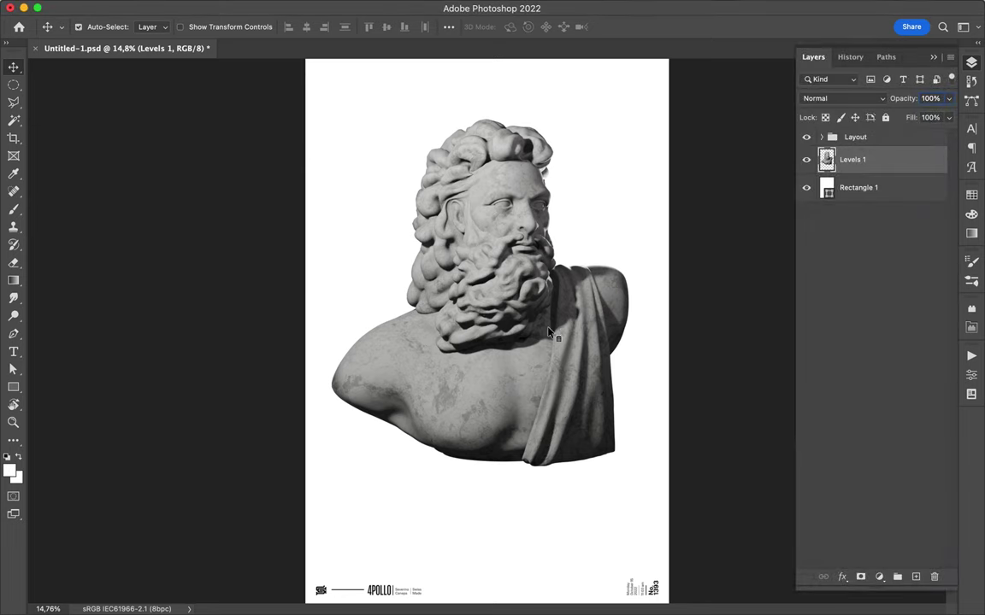
Open Untitled-1.psd and bring the poster document to the front
click(385, 582)
click(330, 201)
double_click(468, 151)
click(182, 47)
Fill the Rectangle 1 background with #3333b3 and add a new empty layer
key(u)
click(859, 188)
click(152, 27)
click(65, 100)
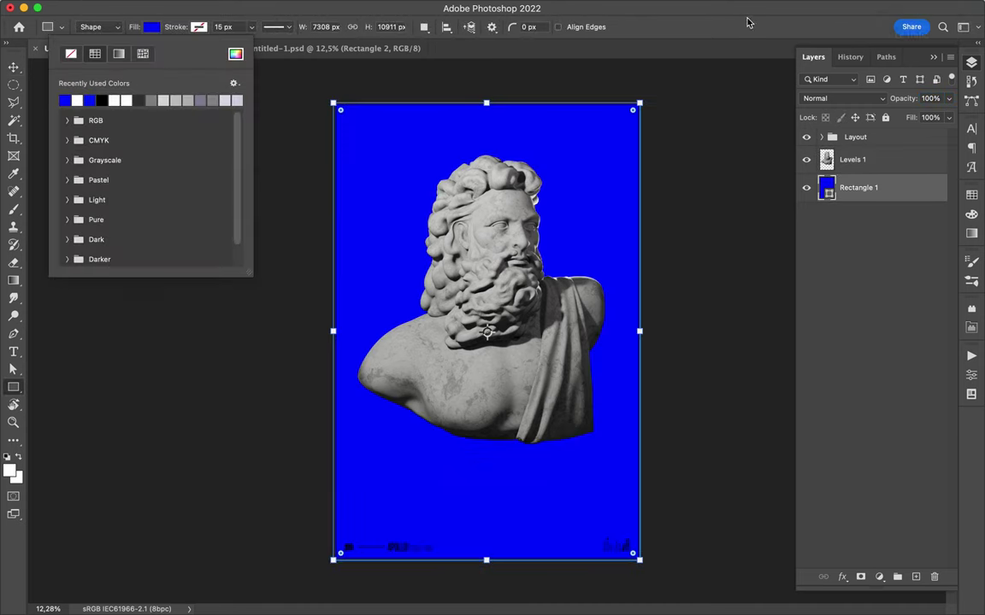
click(235, 53)
key(Return)
key(ctrl+shift+alt+n)
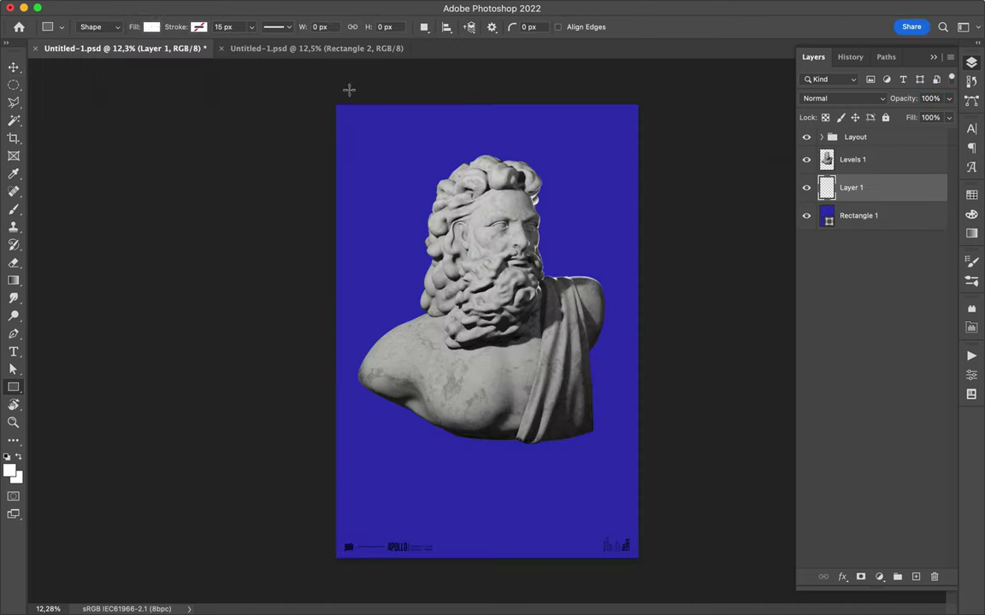
Set the shape fill colour to yellow and nudge the statue down slightly
click(630, 360)
click(566, 264)
click(576, 230)
click(635, 364)
key(Return)
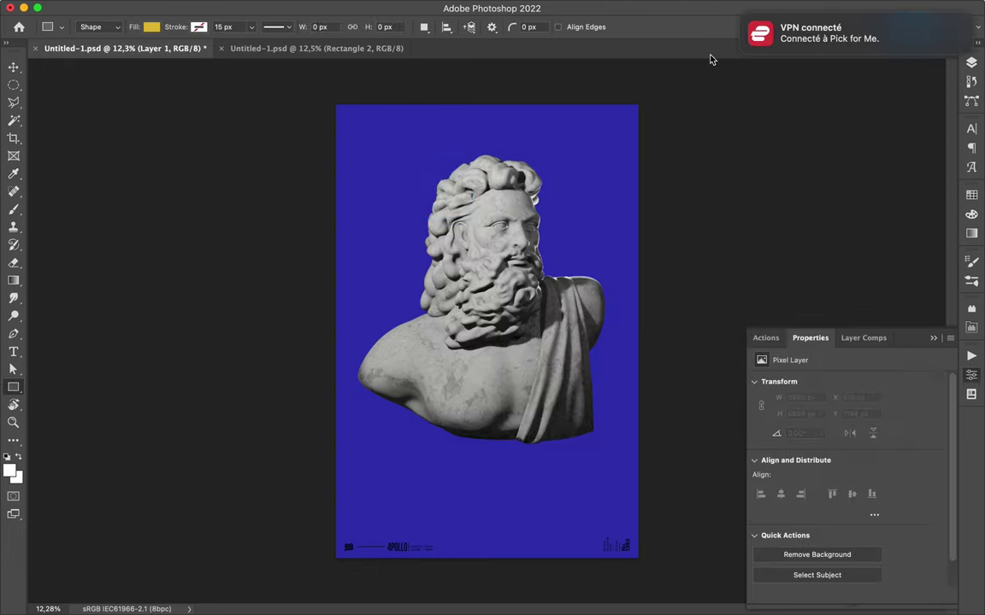
key(v)
drag(597, 313, 597, 331)
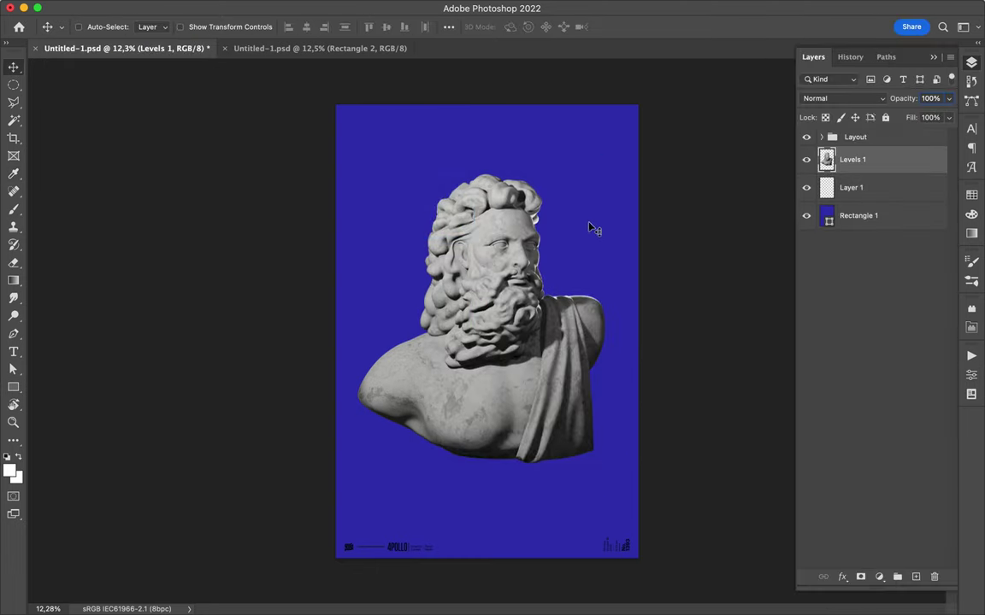
Cut a diagonal strip across the face to a new layer and shift it up-right
key(l)
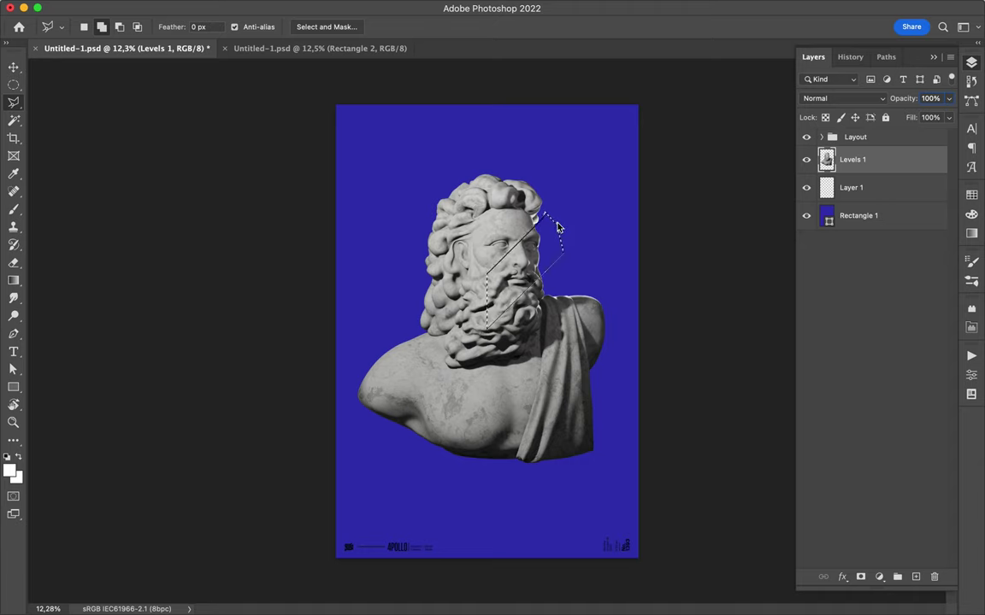
double_click(556, 226)
key(ctrl+shift+j)
key(v)
mouse_move(557, 226)
mouse_down()
mouse_move(540, 245)
mouse_move(594, 201)
mouse_up()
Cut the shoulder strip to its own layer and shift it up-left
key(l)
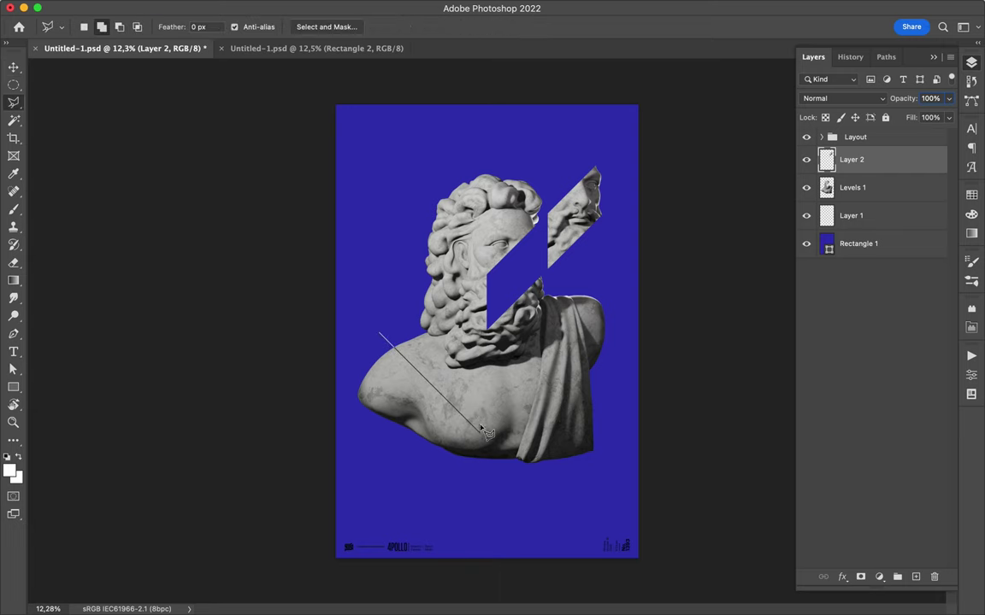
key(ctrl+shift+j)
key(Return)
click(854, 188)
key(ctrl+shift+j)
key(v)
drag(410, 363, 372, 312)
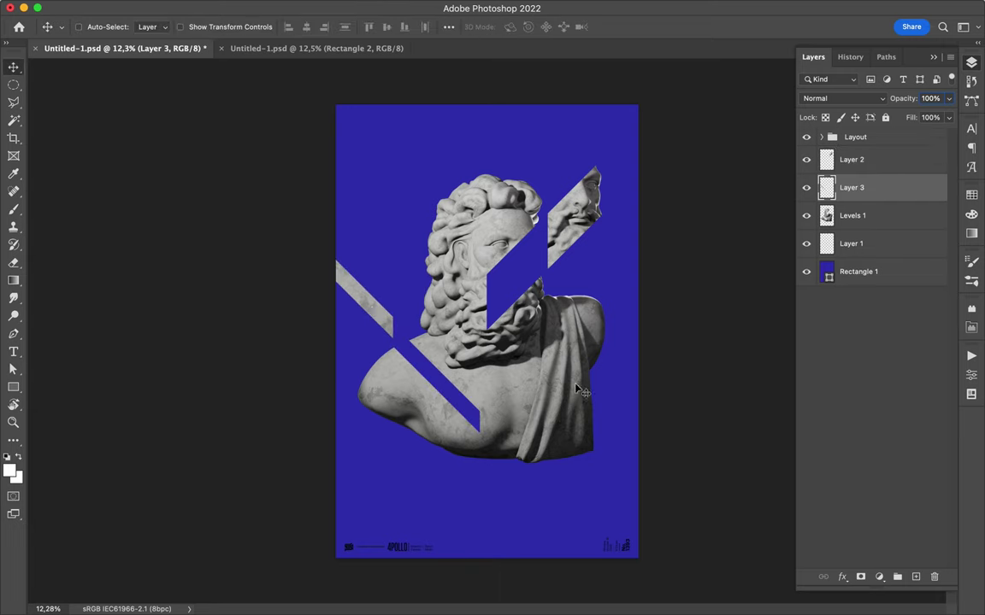
Cut a diagonal strip across the lower bust and shift it down-left
key(l)
click(615, 315)
click(621, 316)
click(854, 215)
key(ctrl+shift+j)
key(v)
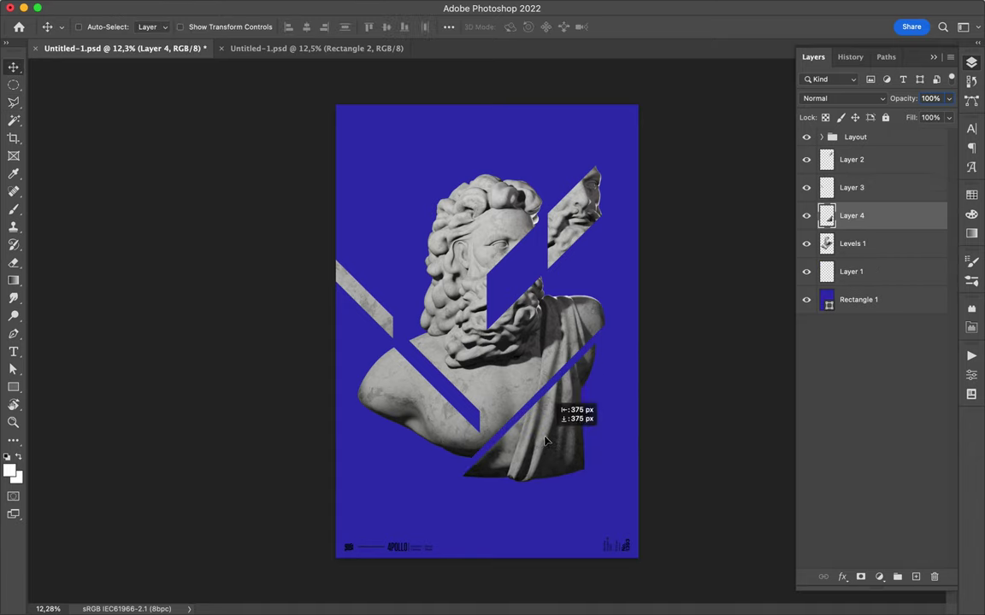
drag(564, 376, 529, 419)
Cut the hair strip to a layer, shift it left, and move the main statue down-left
key(l)
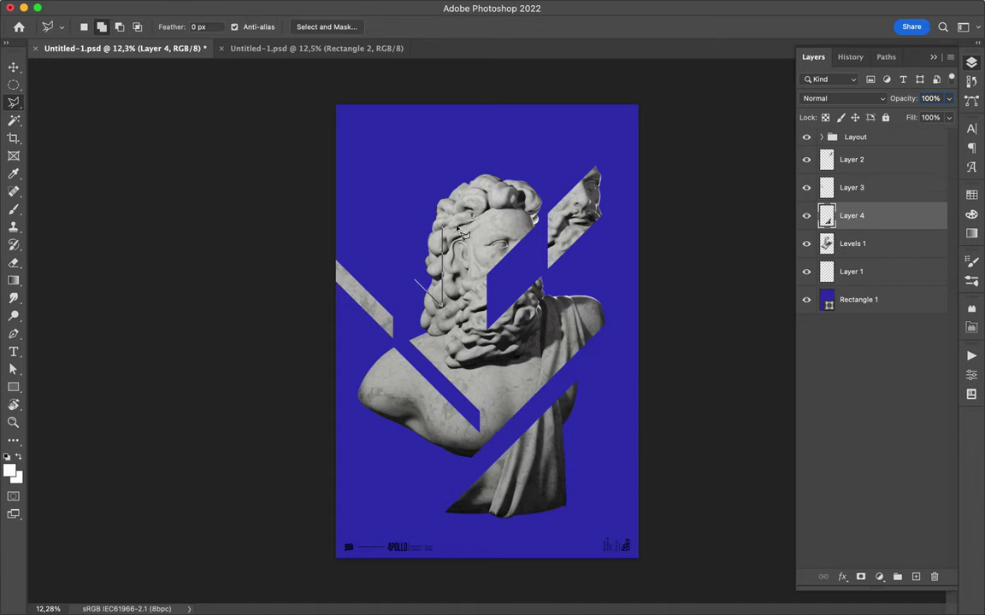
key(ctrl+shift+j)
click(527, 223)
click(852, 244)
key(ctrl+shift+j)
key(v)
drag(423, 246, 413, 245)
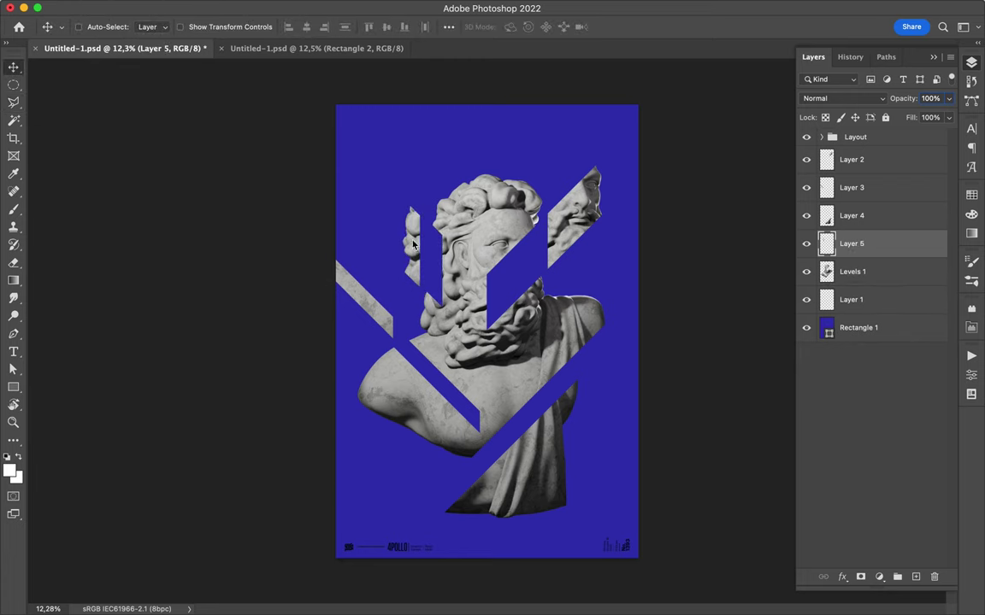
drag(528, 332, 520, 347)
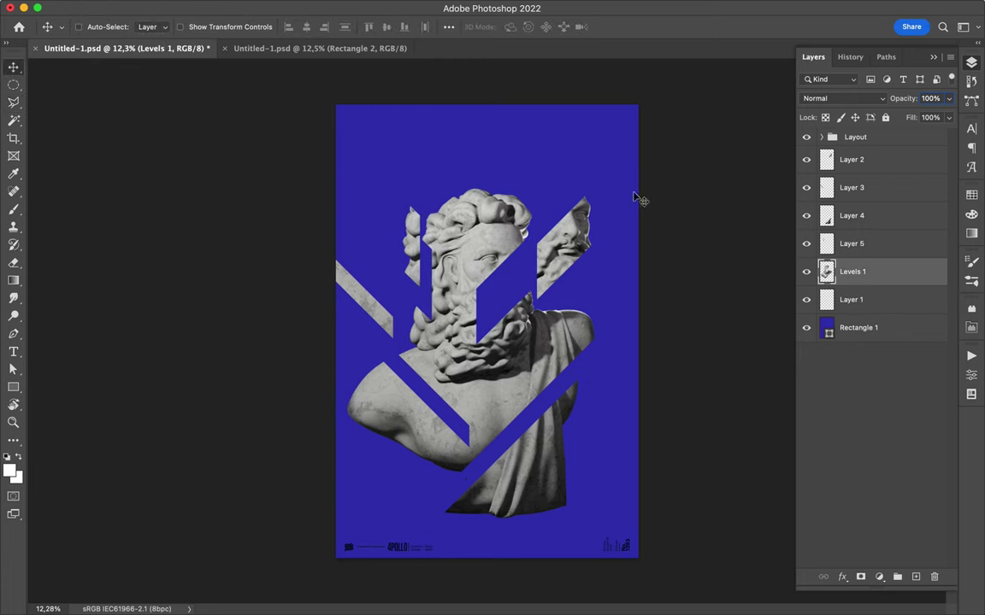
key(p)
click(640, 132)
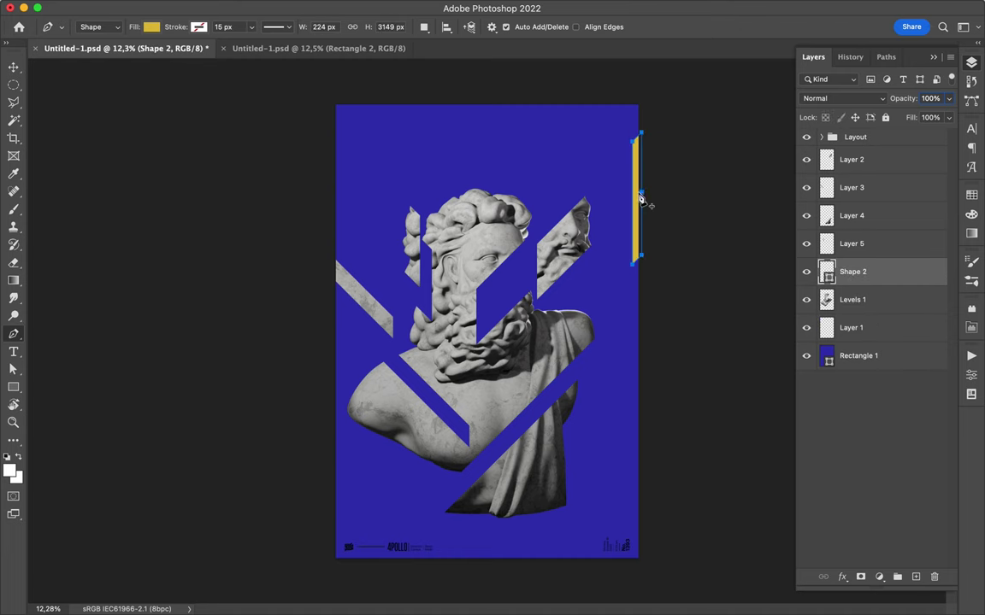
Drag the white striped Group 1, stripe copies and ZEUS text layers from the reference into the poster
key(v)
key(ctrl+Tab)
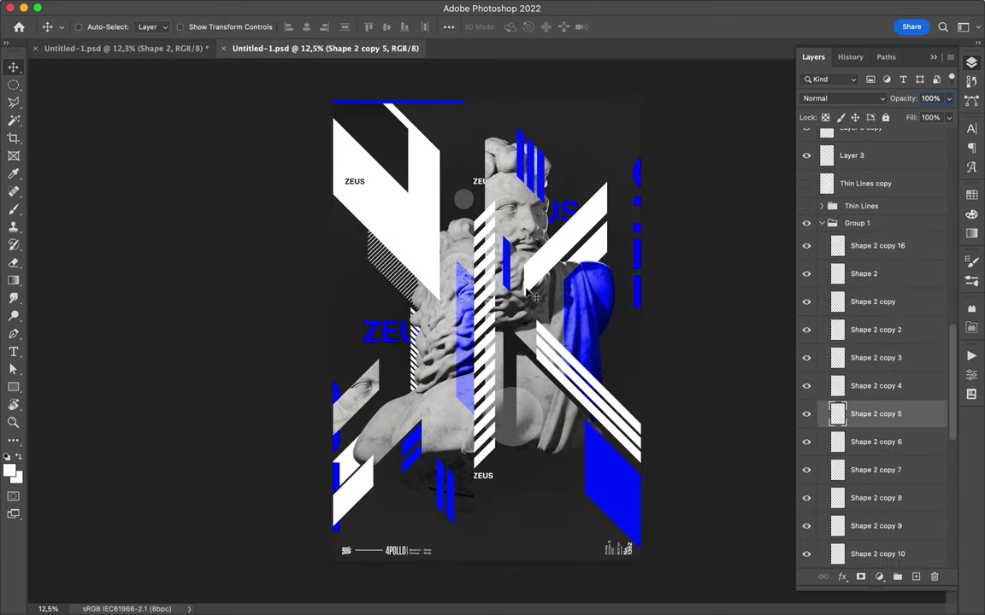
click(823, 331)
drag(823, 331, 466, 317)
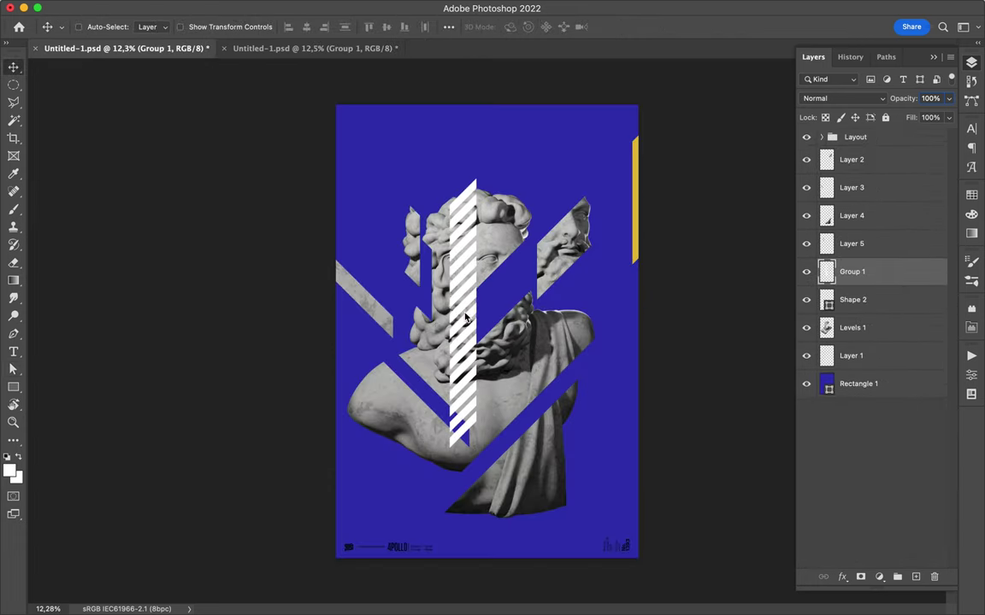
scroll(465, 318, up, 5)
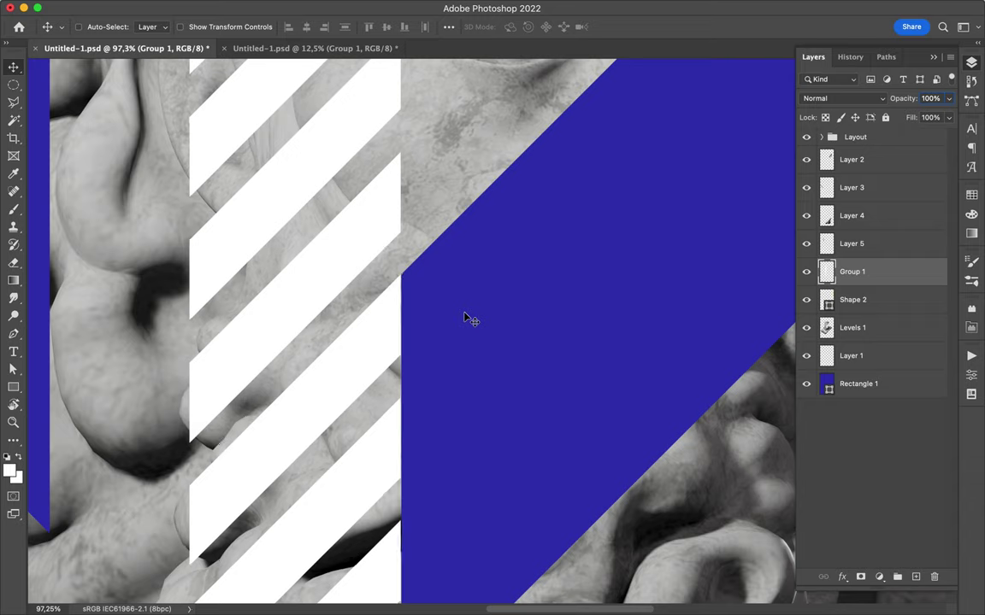
scroll(466, 319, up, 3)
scroll(466, 318, down, 10)
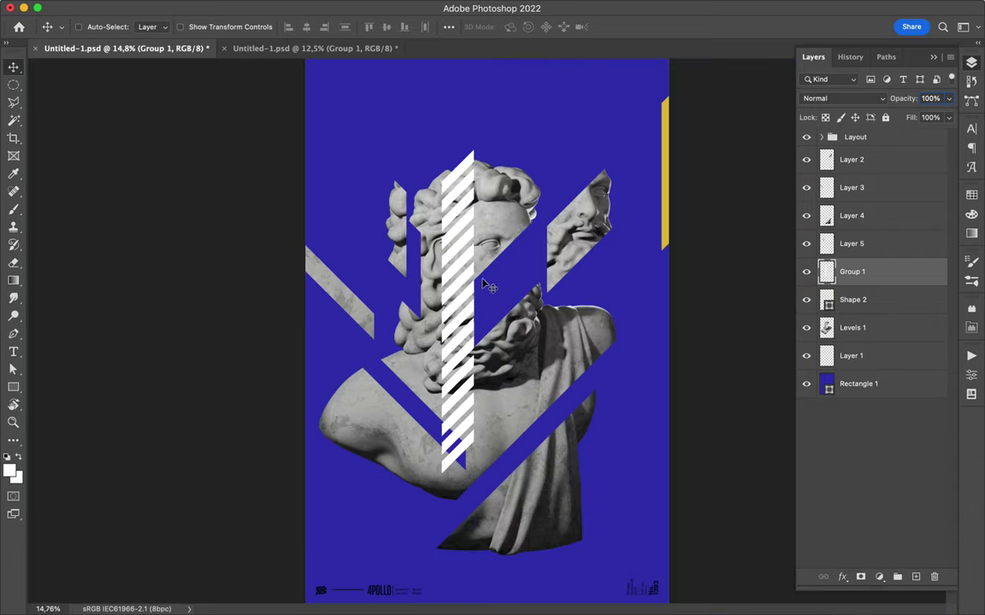
key(ctrl+Tab)
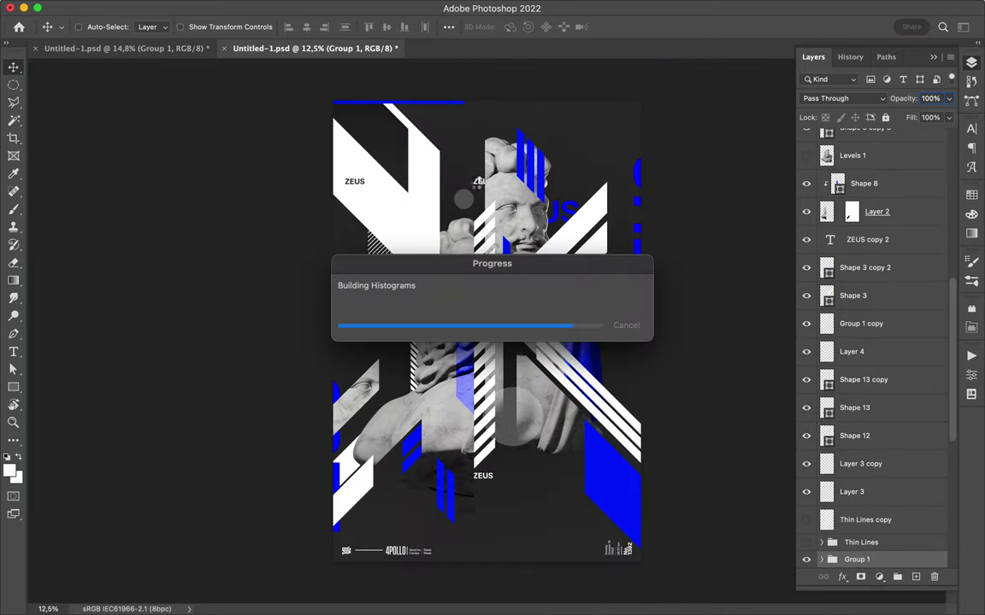
drag(544, 176, 633, 288)
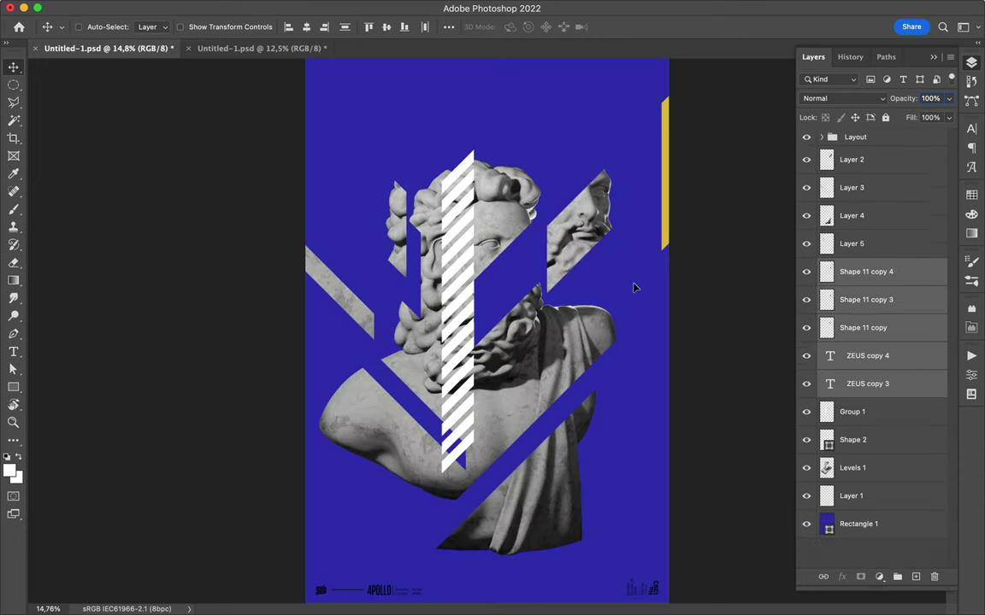
Move the pasted stripes up and clip a yellow rectangle onto them
drag(598, 210, 593, 125)
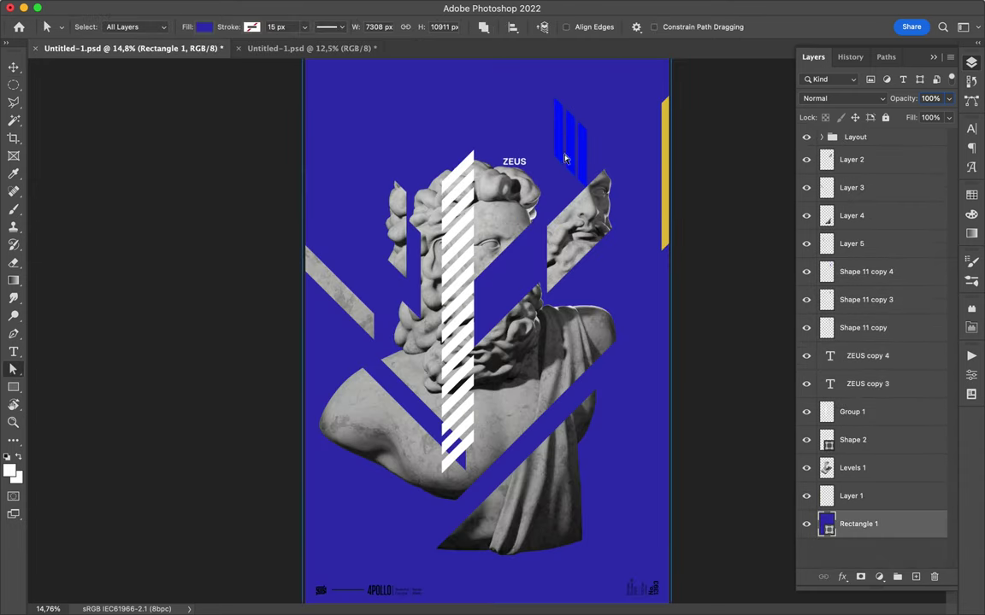
key(u)
drag(547, 95, 607, 199)
click(868, 272)
shift+click(869, 299)
drag(906, 272, 896, 347)
shift+click(897, 354)
key(ctrl+e)
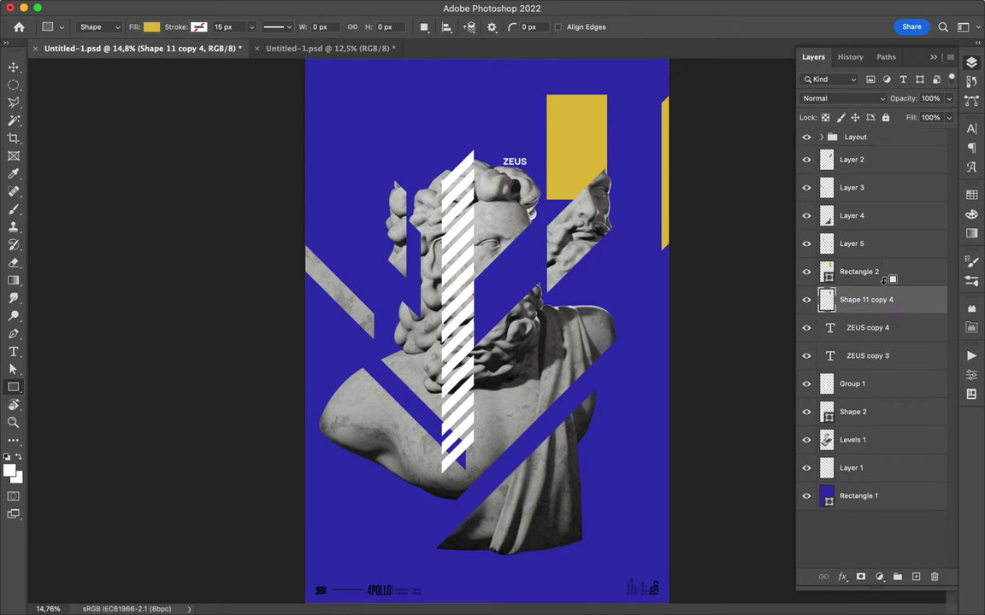
alt+click(884, 281)
key(ctrl+e)
Merge the yellow stripes, place them top right, and space the three evenly
alt+scroll(491, 325, up, 2)
key(p)
click(571, 166)
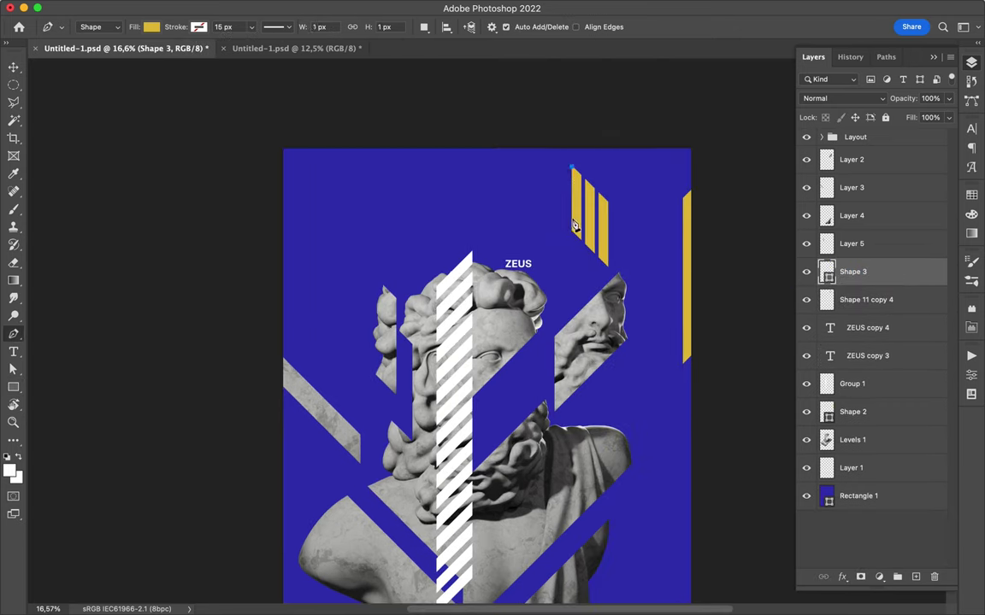
key(v)
key(ctrl+e)
mouse_move(574, 174)
mouse_down()
mouse_move(548, 210)
mouse_move(575, 220)
mouse_move(576, 267)
mouse_up()
click(448, 27)
Move the small ZEUS label beside the head and set its tracking to 2200
scroll(577, 266, down, 3)
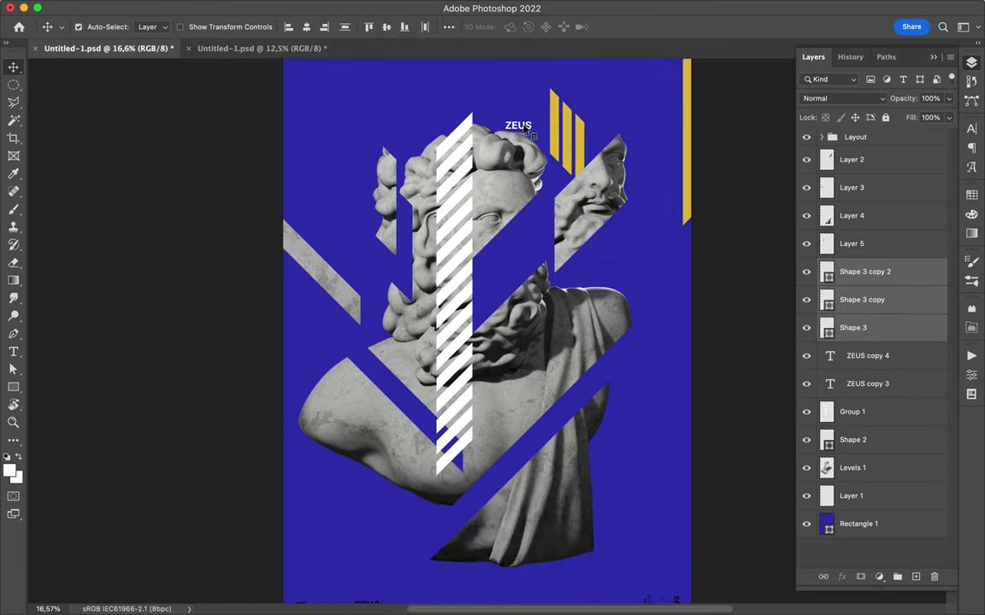
drag(520, 125, 620, 246)
click(971, 129)
click(860, 166)
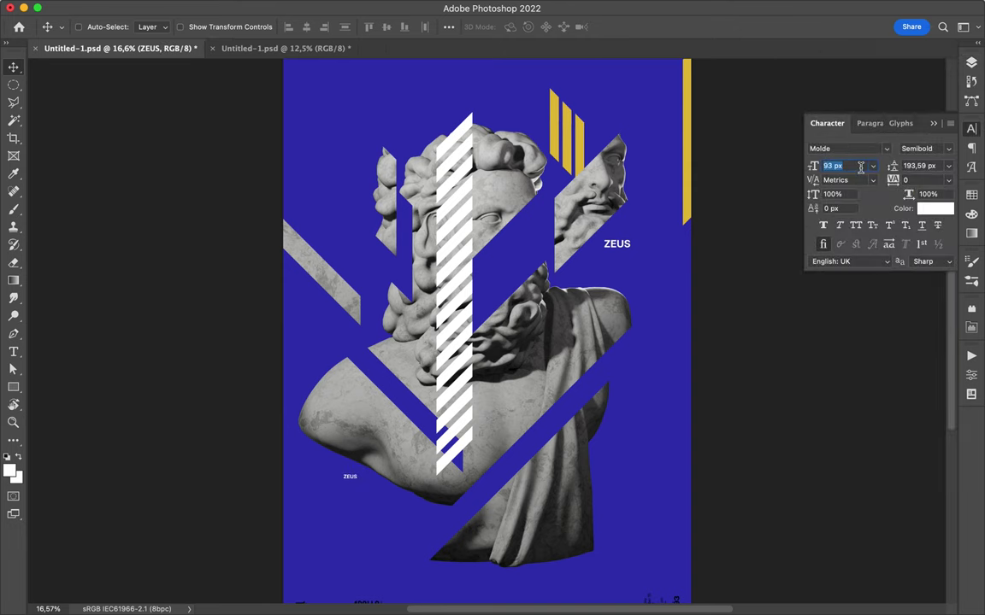
text(600)
click(925, 180)
text(2200)
key(Return)
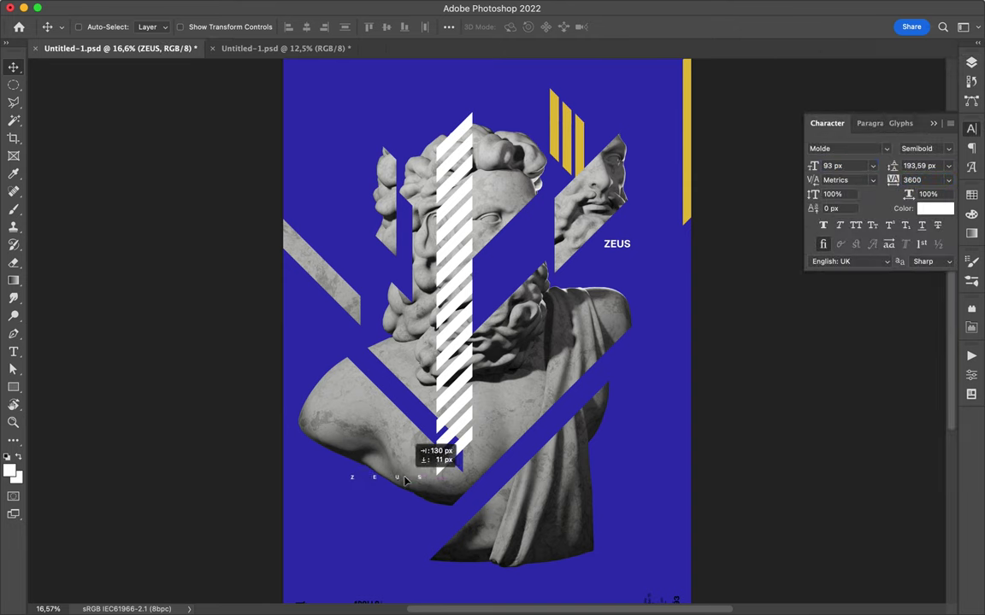
Show the large vertical ZEUS copy 3 text and move it down the poster edge
scroll(407, 481, down, 2)
click(970, 63)
click(867, 384)
key(alt+bracketleft)
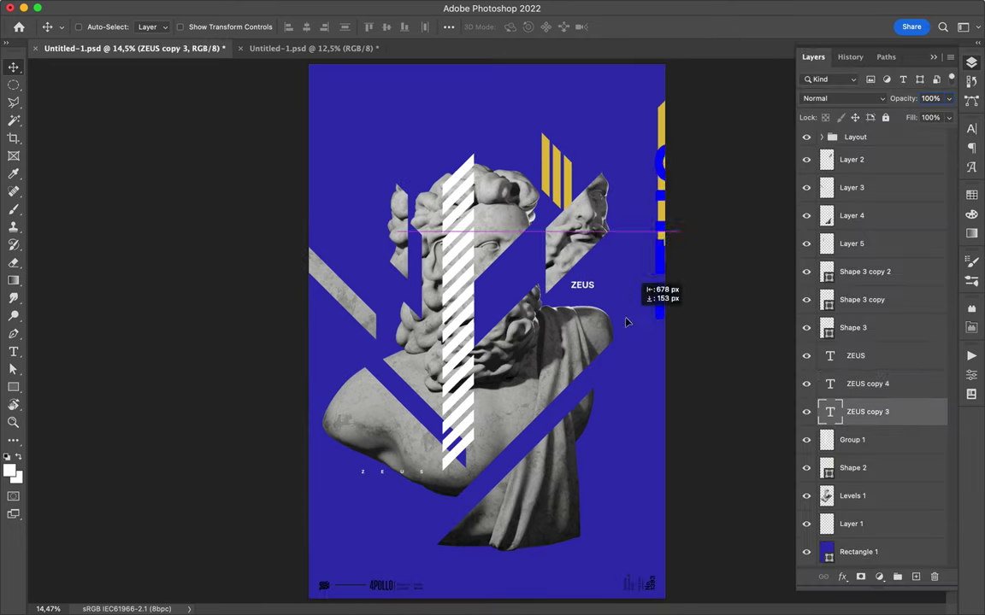
click(971, 194)
mouse_move(681, 249)
mouse_down()
mouse_move(680, 399)
mouse_move(290, 194)
mouse_up()
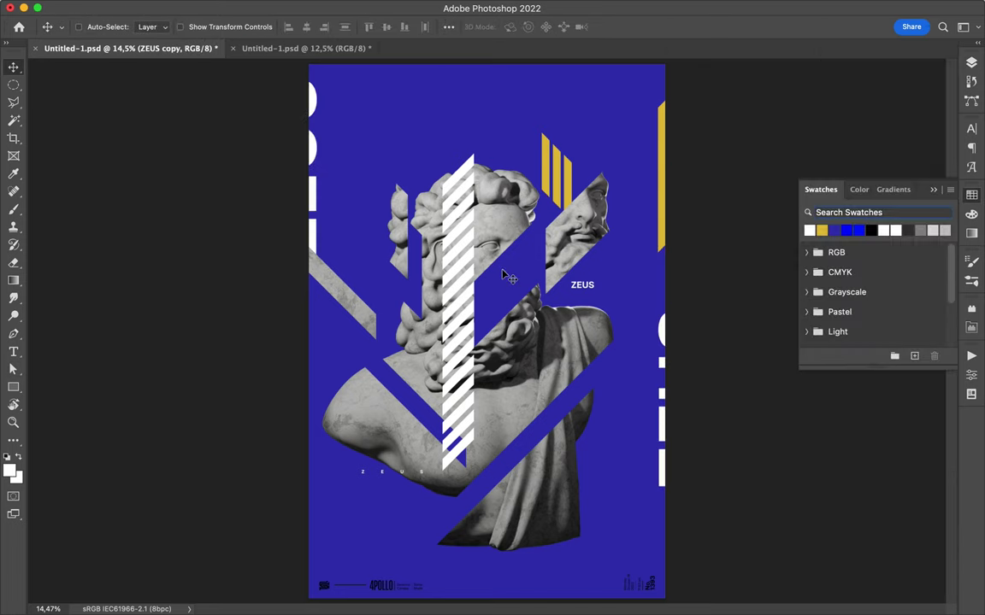
Stretch the tall yellow shape's top anchor up to the poster top
key(a)
key(ctrl+bracketright)
key(ctrl+bracketright)
key(v)
key(a)
drag(414, 149, 414, 80)
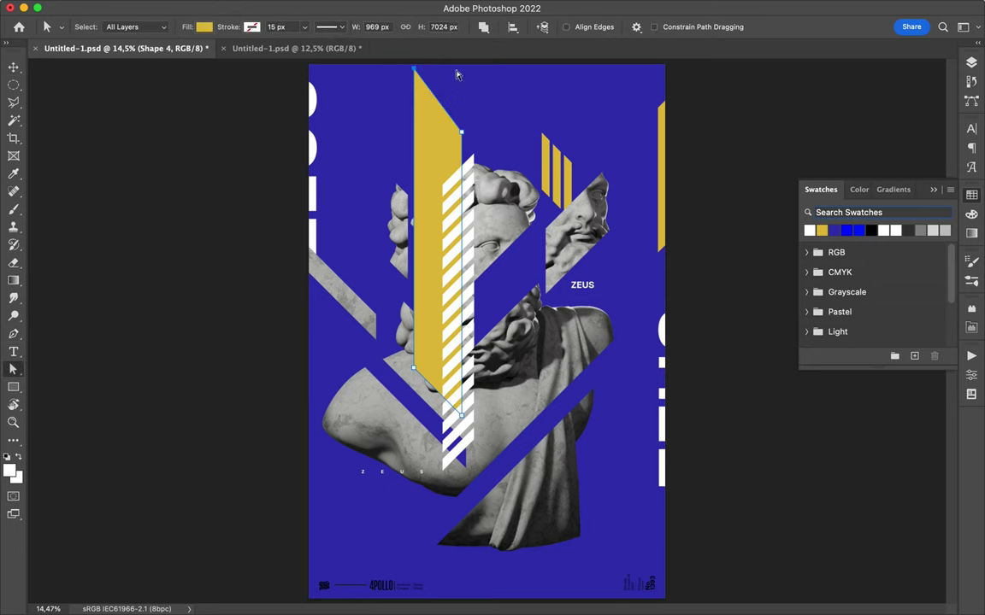
Rasterize the yellow shape layer and trim off its selected top
key(F7)
right_click(854, 524)
click(769, 506)
key(l)
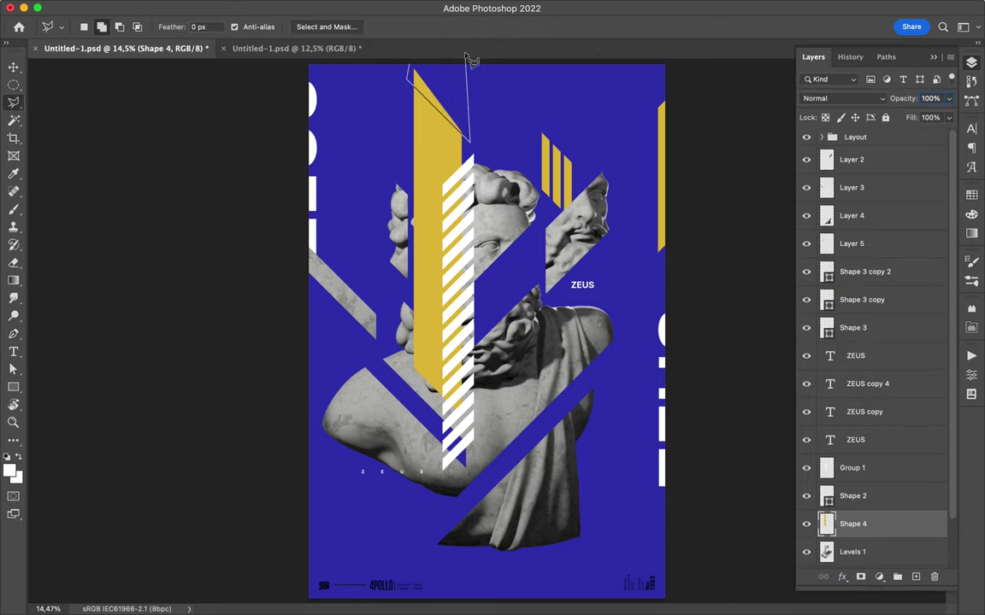
key(ctrl+d)
key(v)
Draw a four-point yellow diagonal band across the bust with Overlay blending
key(p)
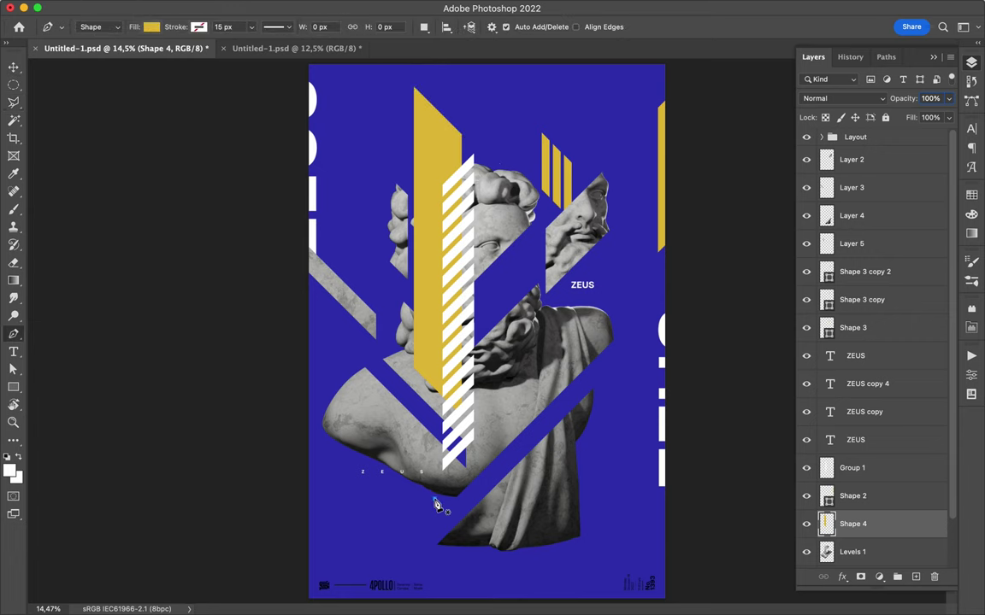
click(622, 312)
click(616, 367)
click(440, 514)
click(434, 498)
scroll(855, 428, down, 3)
click(842, 98)
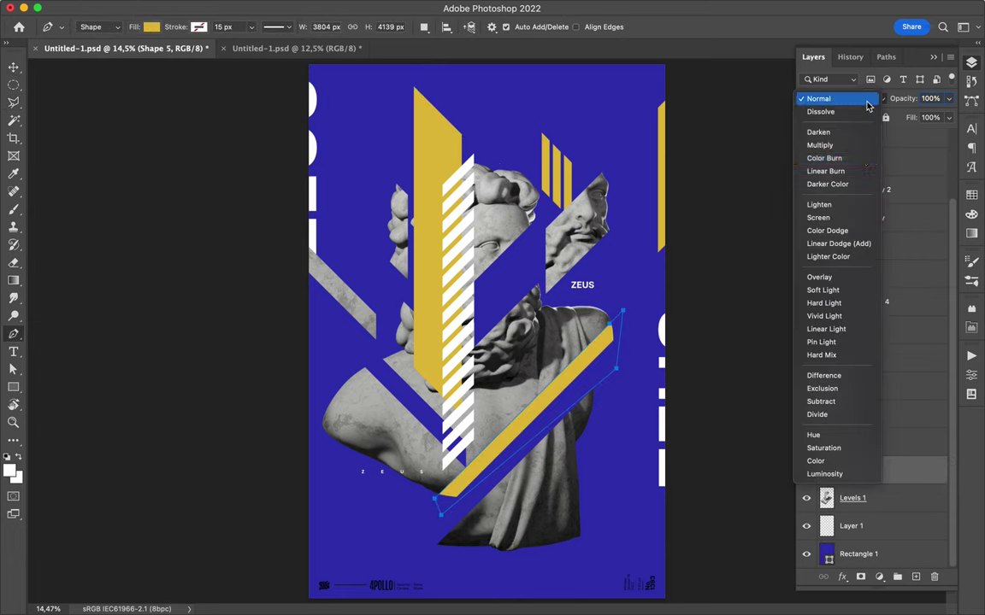
click(859, 277)
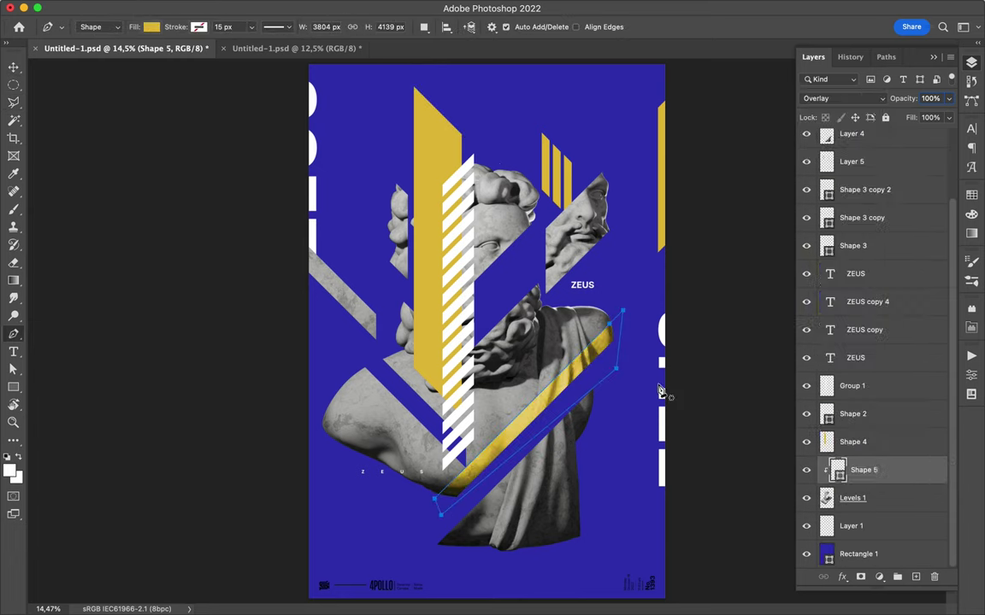
key(v)
Copy the circled eye to its own layer above Shape 3 and shrink it into the top right
key(alt+bracketleft)
key(m)
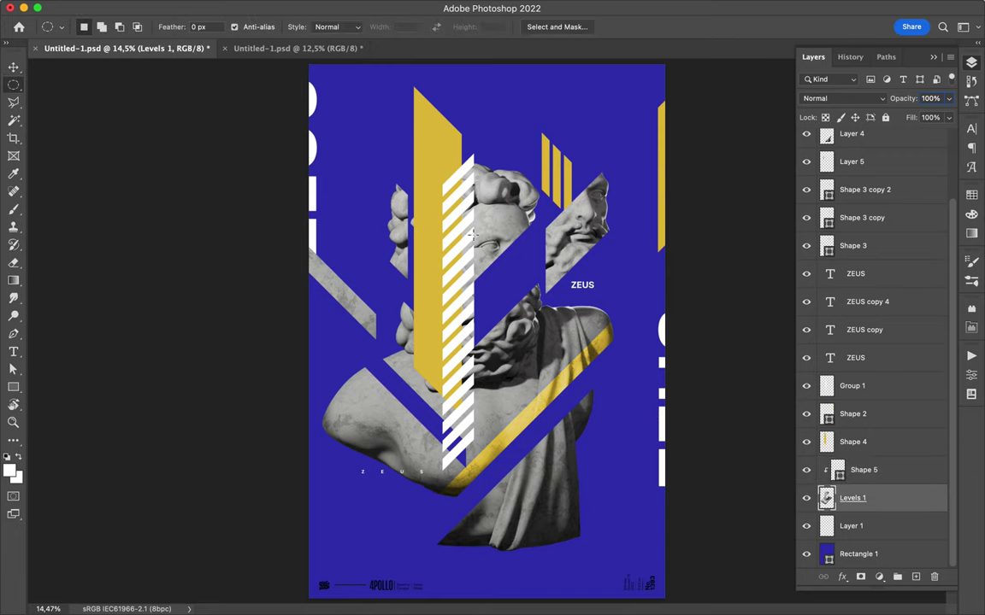
key(ctrl+j)
key(v)
drag(852, 498, 880, 231)
key(ctrl+t)
mouse_move(596, 126)
mouse_down()
mouse_move(586, 122)
mouse_move(610, 123)
mouse_up()
key(Return)
drag(659, 161, 678, 265)
Cut the statue's shoulder to its own layer above Shape 4 and shift it down
key(l)
click(340, 372)
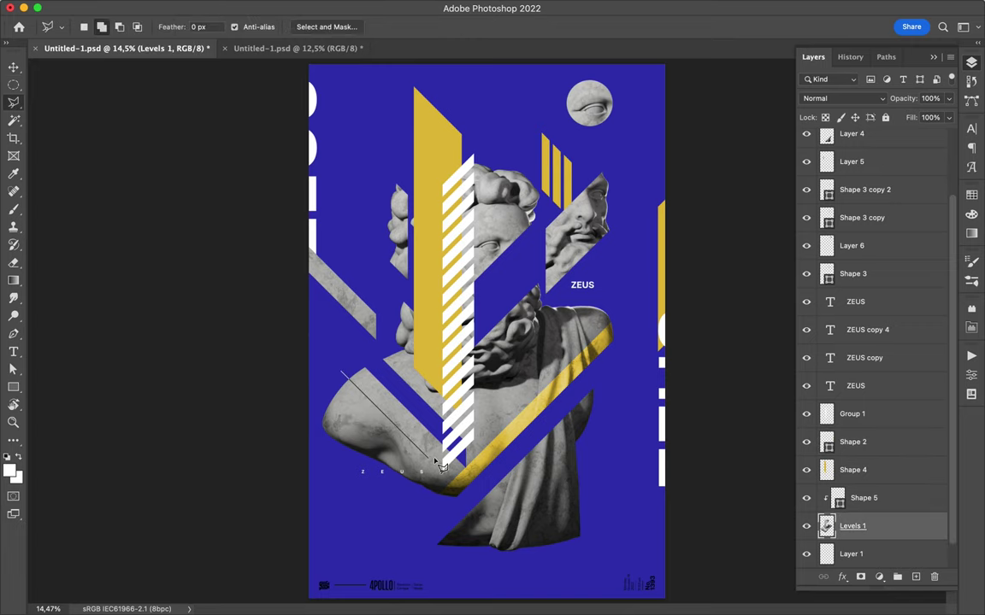
key(ctrl+shift+j)
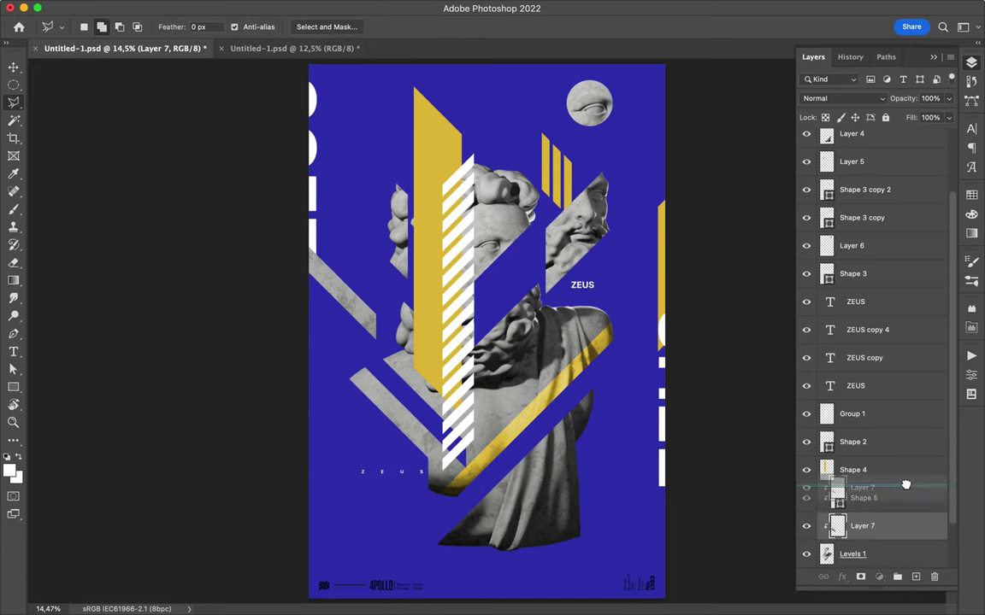
drag(907, 506, 906, 459)
key(v)
drag(372, 444, 388, 498)
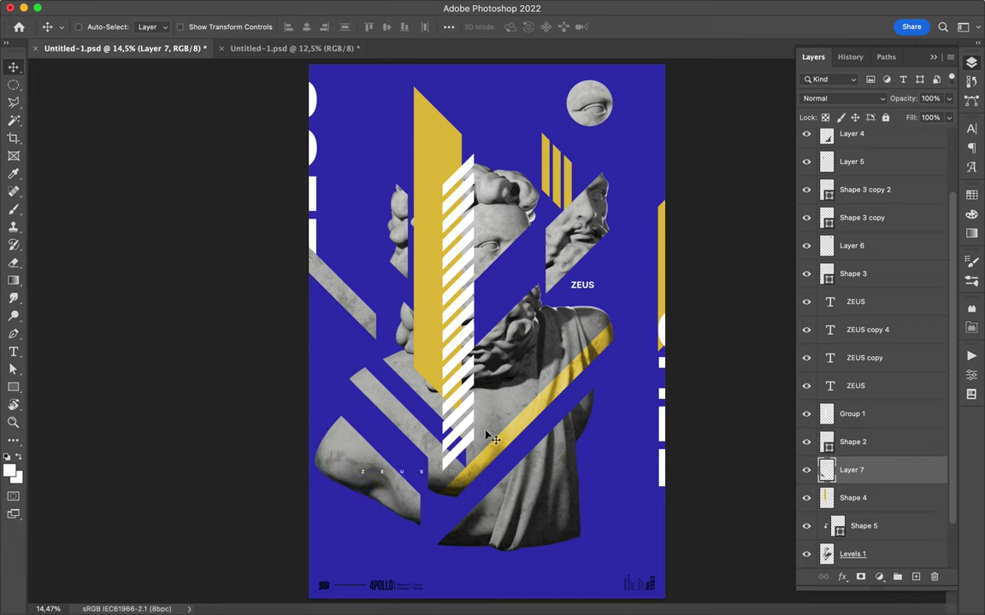
Draw a new yellow Pen shape and place it below Levels 1
key(p)
click(456, 344)
drag(855, 470, 855, 513)
key(v)
Duplicate the Shape 3 stripes layer by dragging a copy lower
scroll(469, 339, up, 5)
scroll(466, 337, down, 3)
scroll(513, 340, down, 3)
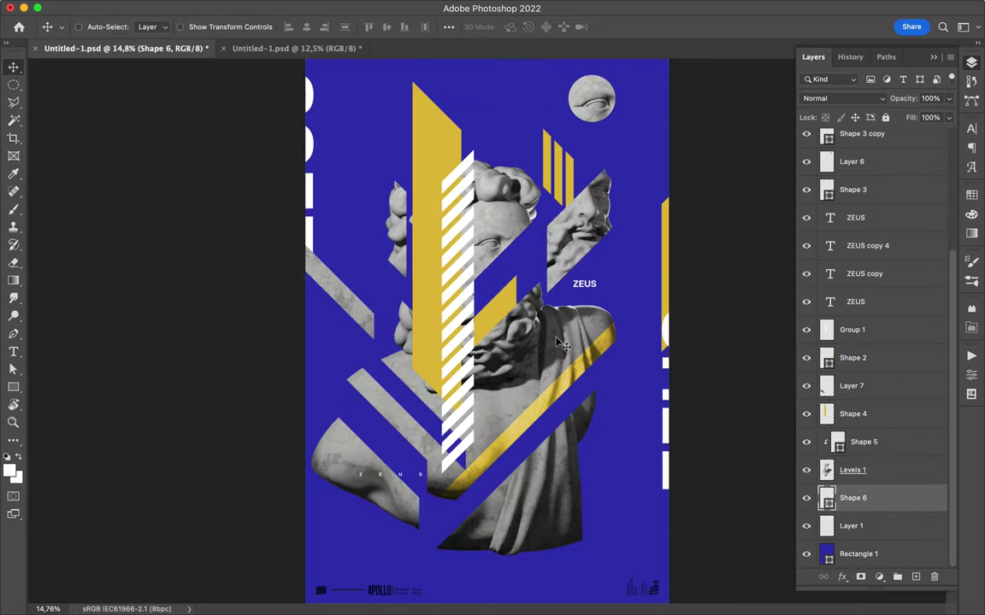
ctrl+click(582, 481)
drag(581, 482, 556, 550)
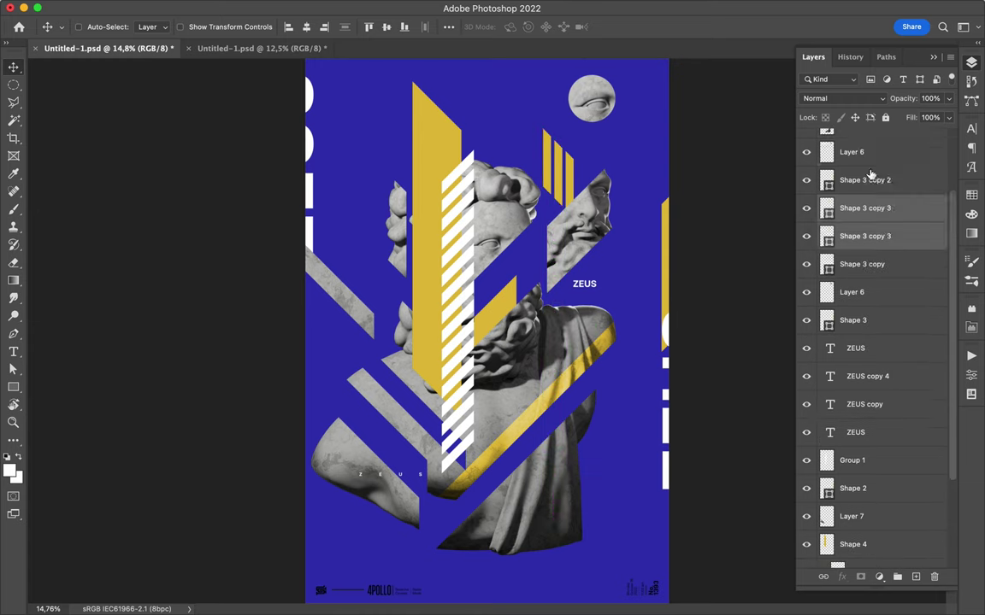
Duplicate the Shape 3 stripe copies, place them at the poster's left and save
key(ctrl+bracketright)
key(ctrl+bracketright)
key(a)
click(203, 26)
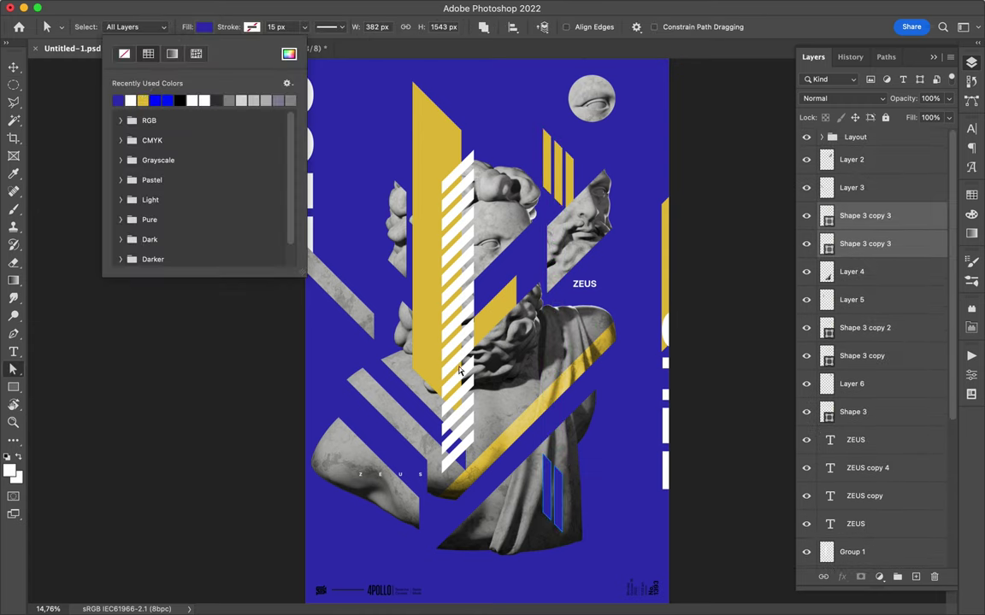
key(Escape)
key(v)
mouse_move(436, 291)
mouse_down()
mouse_move(347, 347)
mouse_move(340, 365)
mouse_up()
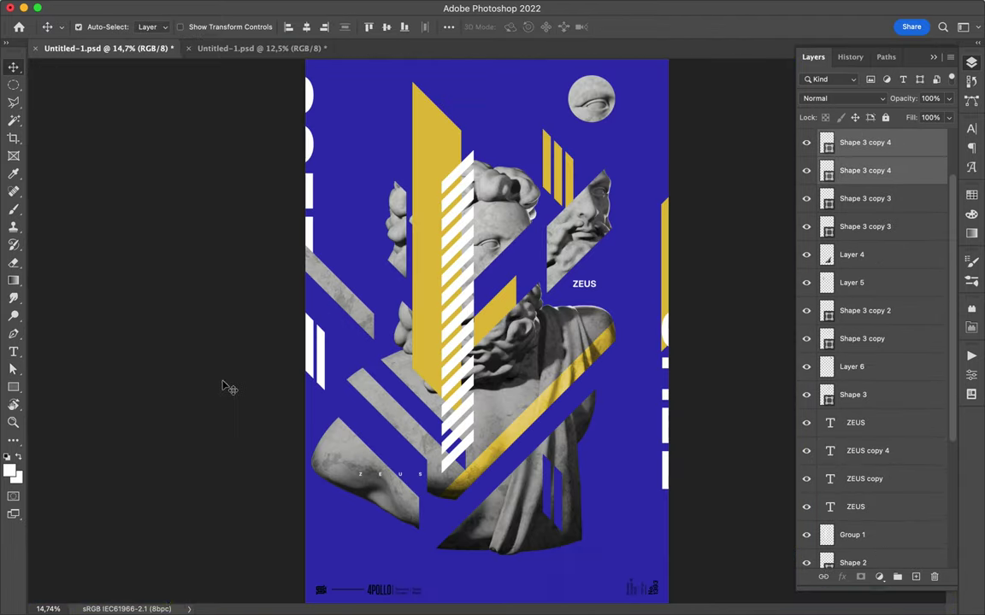
key(ctrl+s)
Bring the Thin Lines group from the other poster into the blue poster and merge it
click(279, 49)
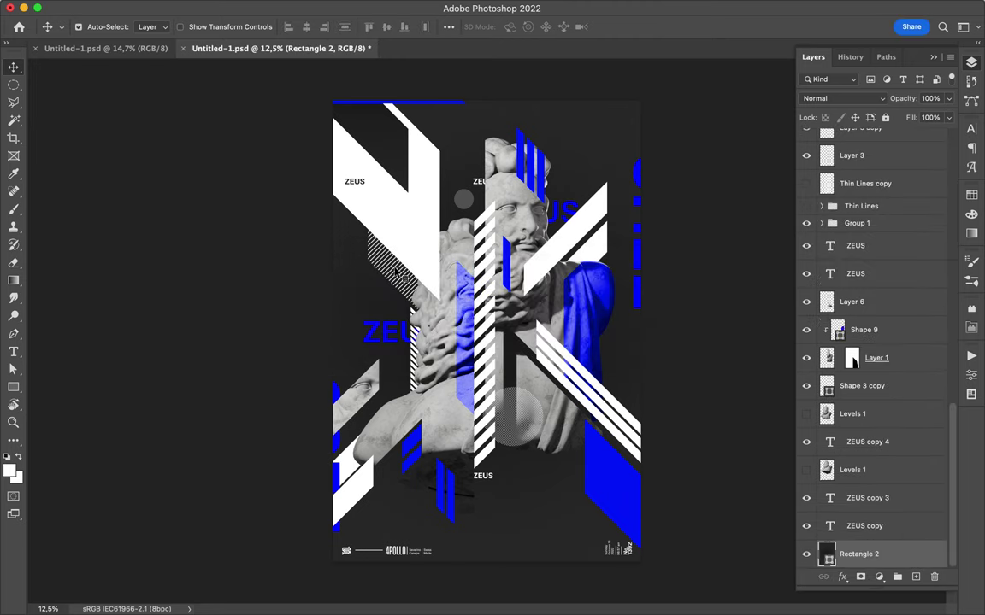
key(ctrl+Tab)
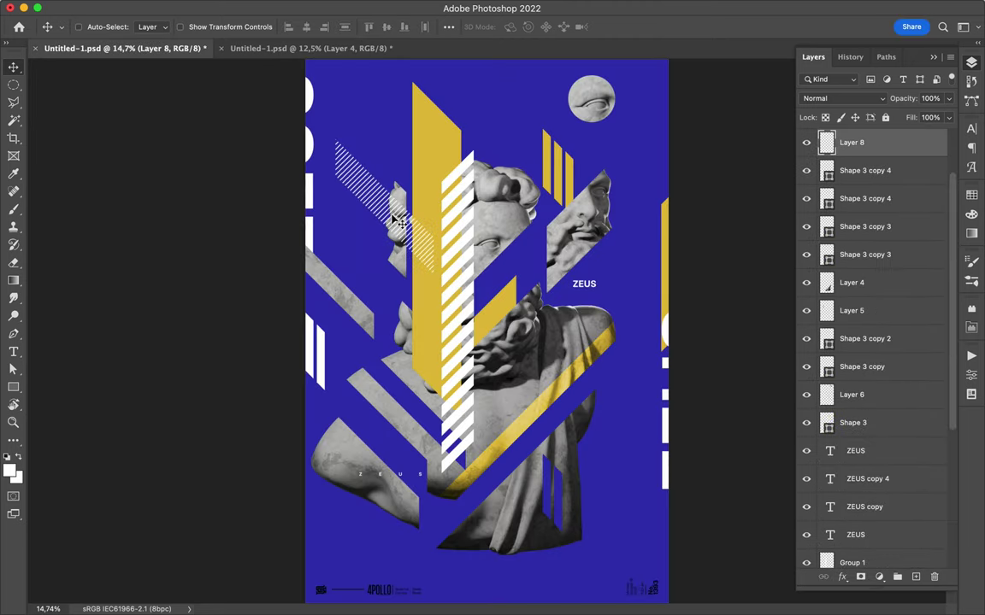
click(360, 48)
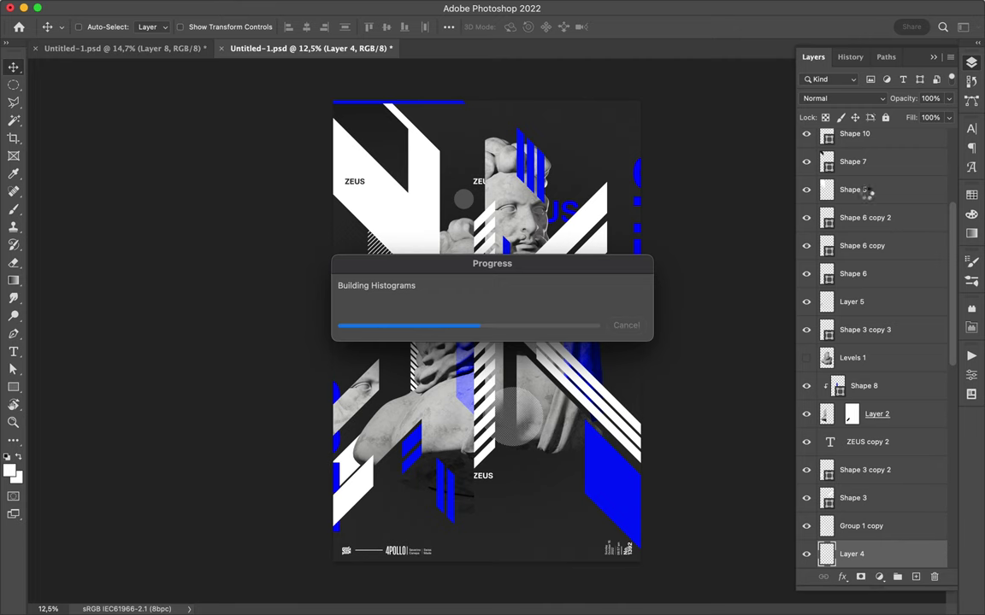
scroll(873, 256, down, 5)
drag(861, 426, 496, 304)
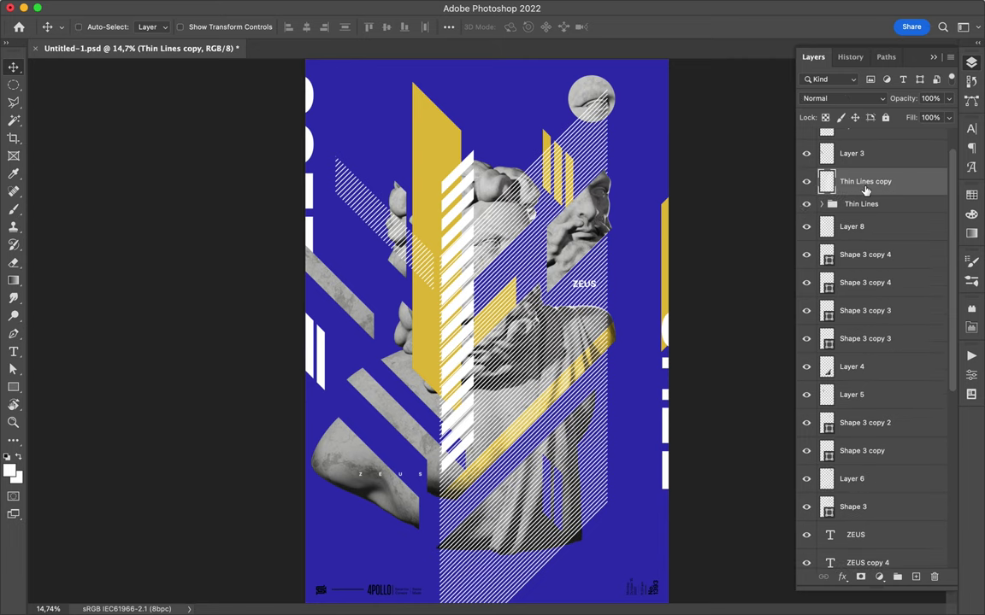
key(l)
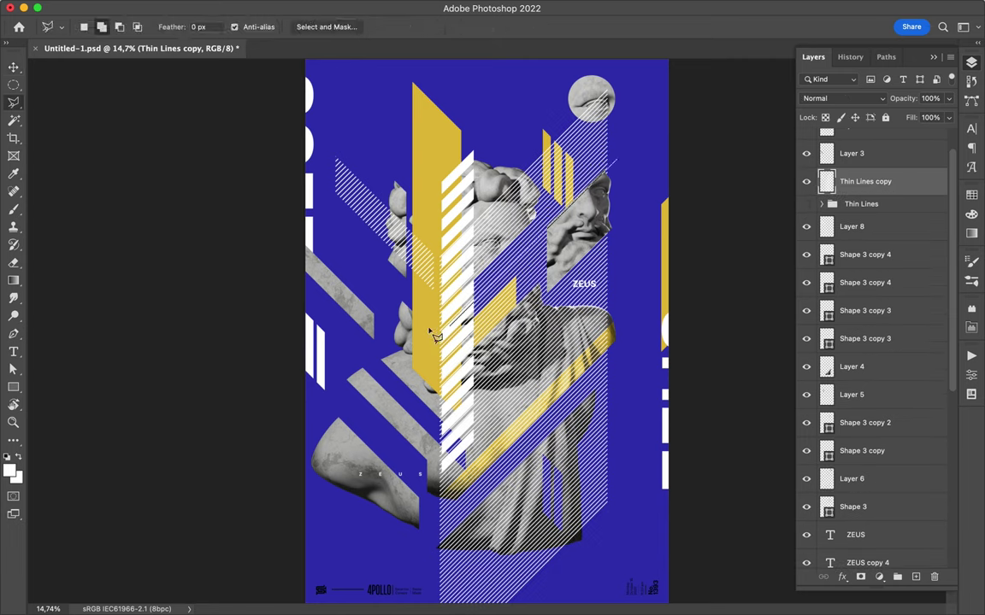
Copy an outlined hatch section to a new layer and move it to the lower left
click(620, 164)
key(ctrl+j)
key(v)
drag(620, 164, 236, 587)
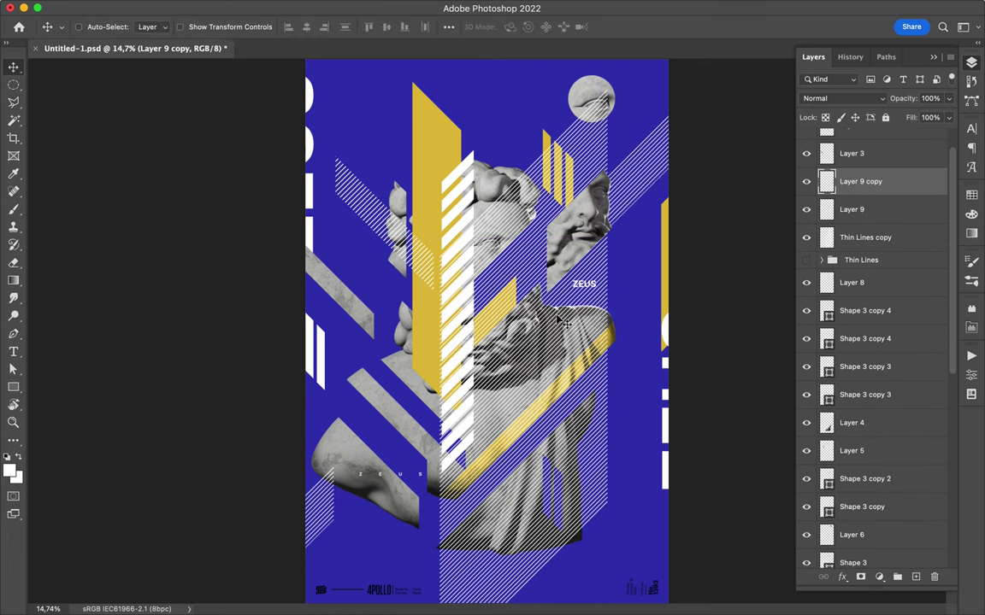
Copy a small hatched circle onto its own layer and move it up and left
key(m)
drag(508, 308, 543, 350)
key(ctrl+c)
key(Return)
key(ctrl+j)
key(v)
drag(554, 299, 386, 216)
key(m)
drag(471, 229, 609, 369)
Copy a large hatched circle to a new layer below Levels 1 and position it
key(alt+bracketleft)
key(ctrl+j)
key(v)
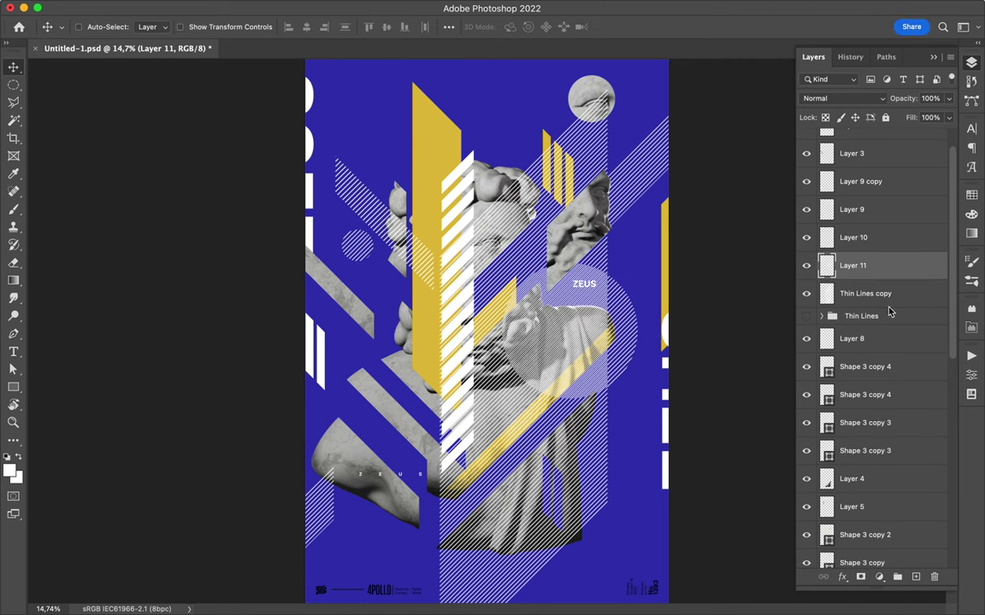
key(ctrl+bracketleft)
key(ctrl+bracketleft)
key(ctrl+bracketleft)
key(ctrl+bracketleft)
key(ctrl+bracketleft)
key(ctrl+bracketleft)
key(ctrl+bracketleft)
key(ctrl+bracketleft)
key(ctrl+bracketleft)
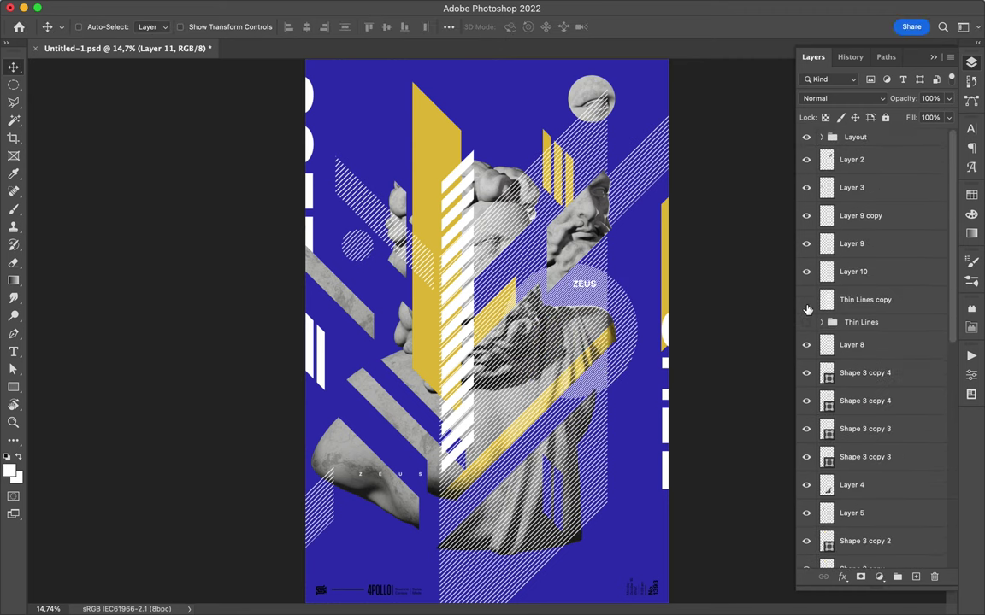
key(ctrl+bracketleft)
key(ctrl+bracketleft)
drag(601, 289, 573, 404)
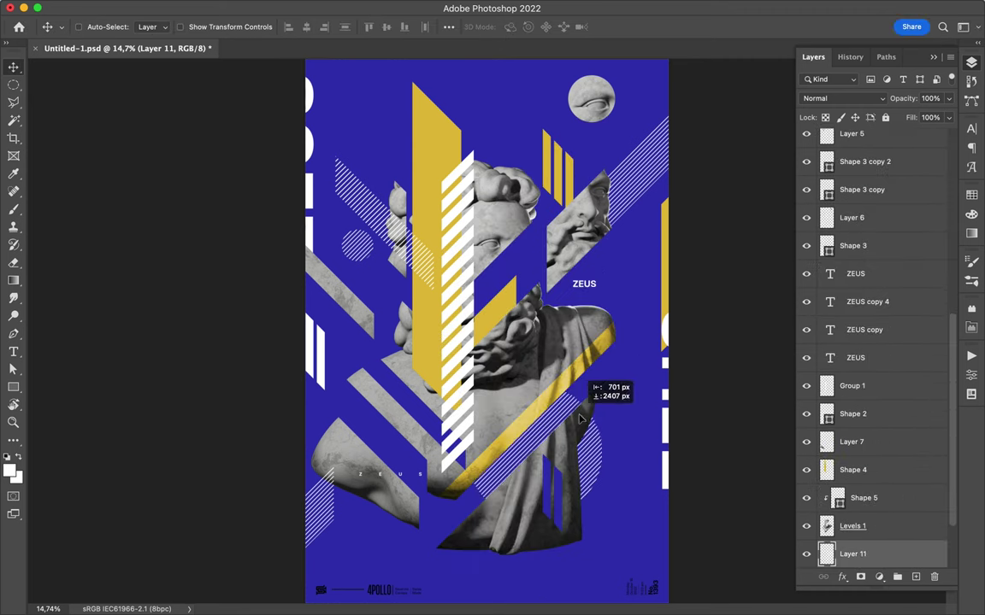
Select the Shape 4, Rectangle 1 and yellow Shape 6 layers in turn
click(481, 327)
click(627, 301)
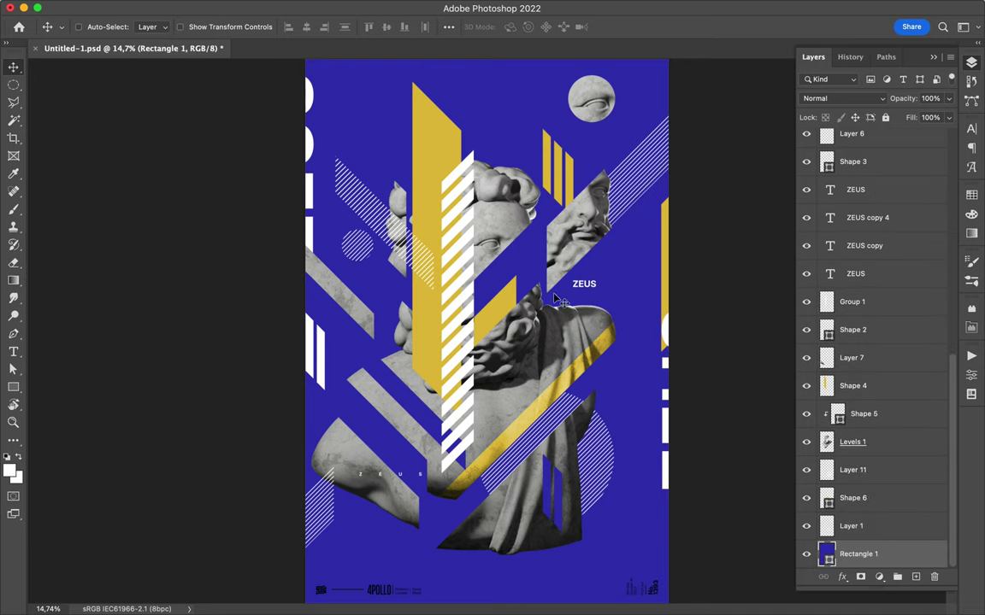
key(p)
ctrl+click(501, 317)
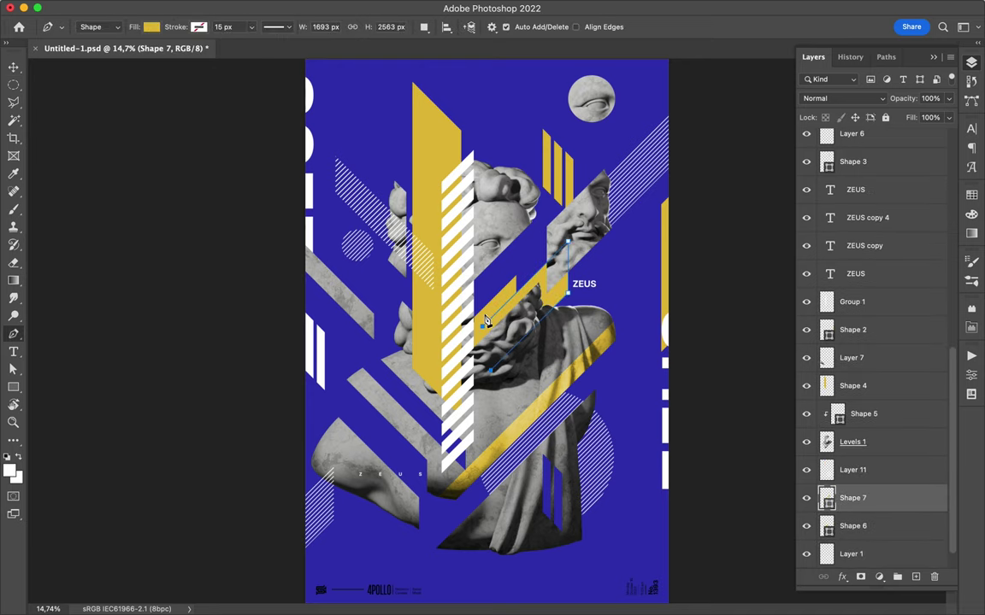
Fill the new Shape 7 with white and preview the poster full screen
key(a)
click(222, 27)
click(126, 99)
key(f)
key(f)
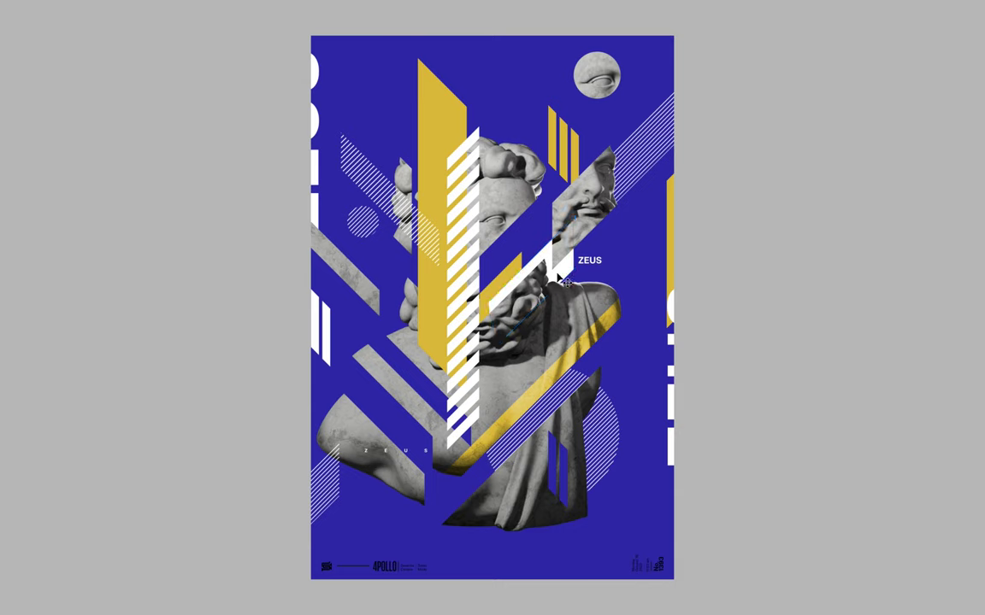
key(f)
ctrl+click(513, 362)
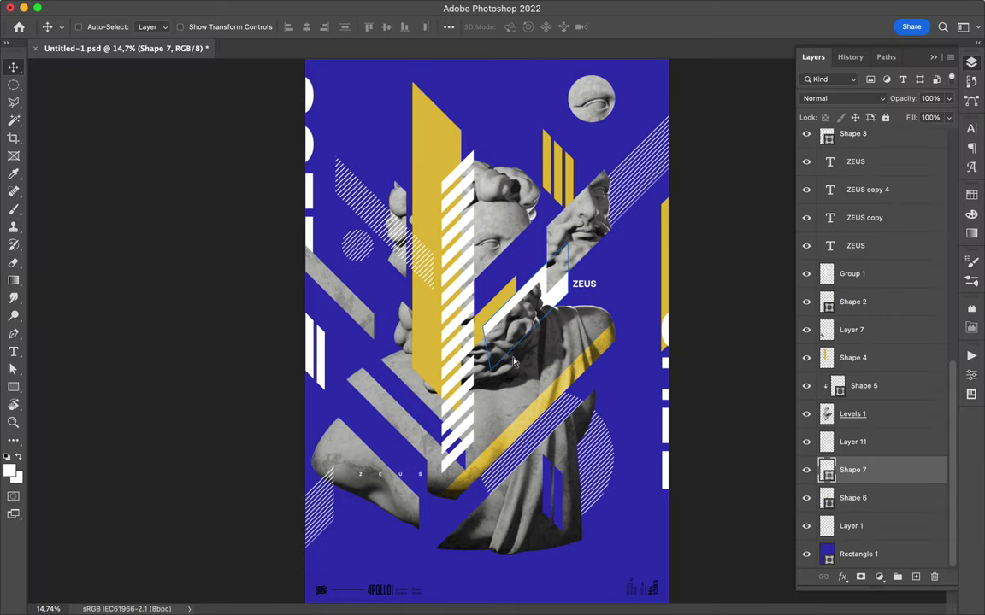
Nudge the ZEUS label slightly beside the bust's shoulder
key(a)
scroll(470, 392, up, 5)
scroll(478, 372, up, 5)
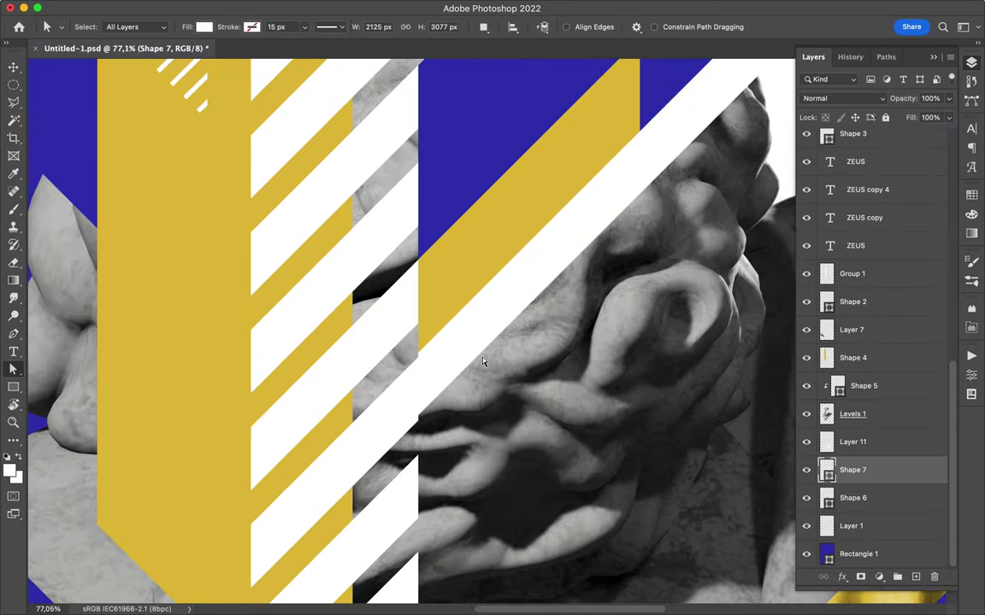
key(v)
scroll(483, 363, down, 3)
scroll(483, 362, down, 2)
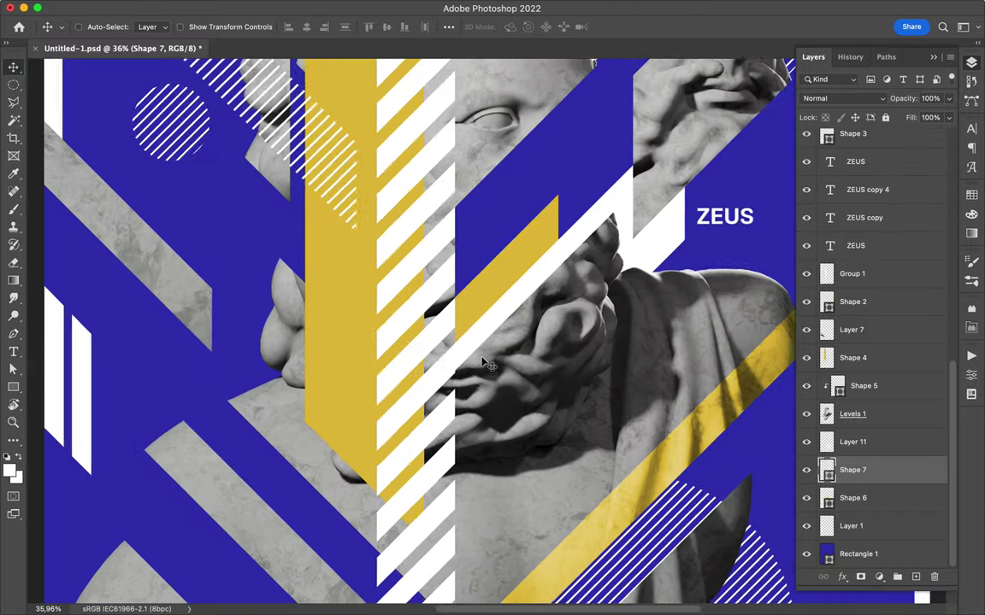
click(971, 195)
click(971, 129)
click(926, 179)
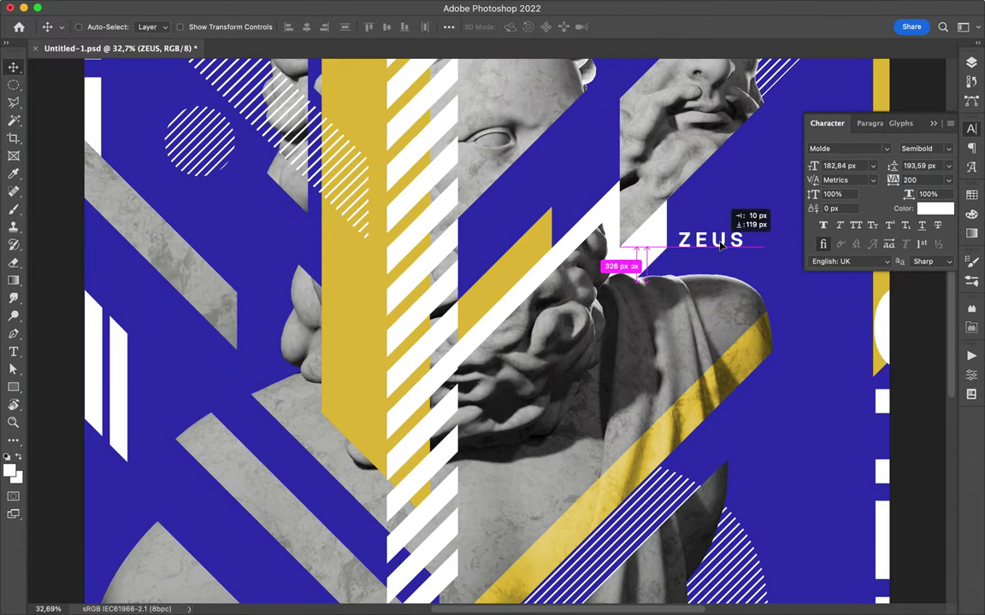
drag(720, 243, 712, 247)
Rotate the white stripe band to horizontal along the poster's top edge
scroll(699, 377, down, 3)
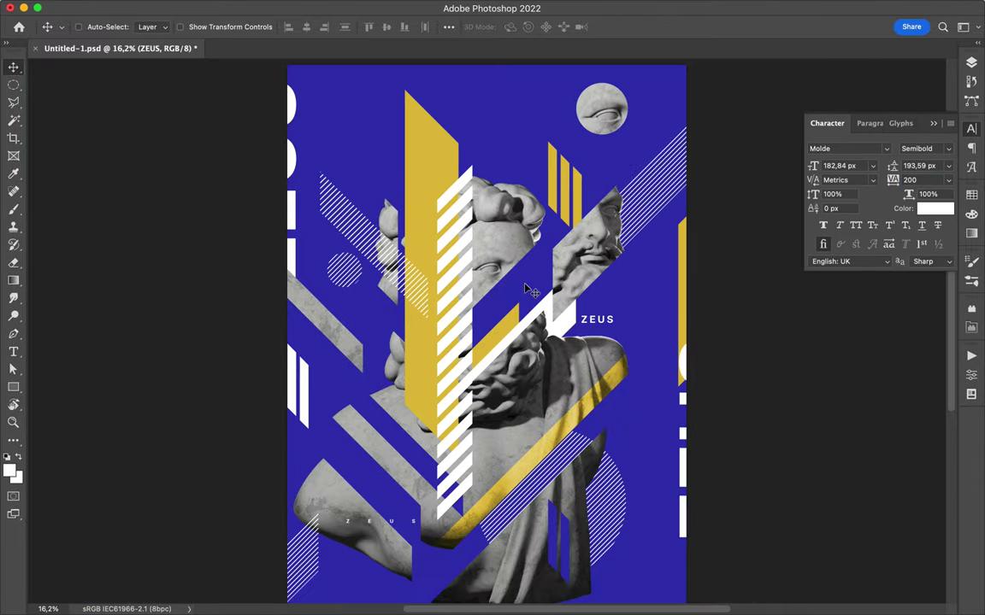
scroll(512, 369, down, 1)
scroll(485, 333, up, 3)
scroll(446, 326, down, 2)
scroll(446, 325, down, 1)
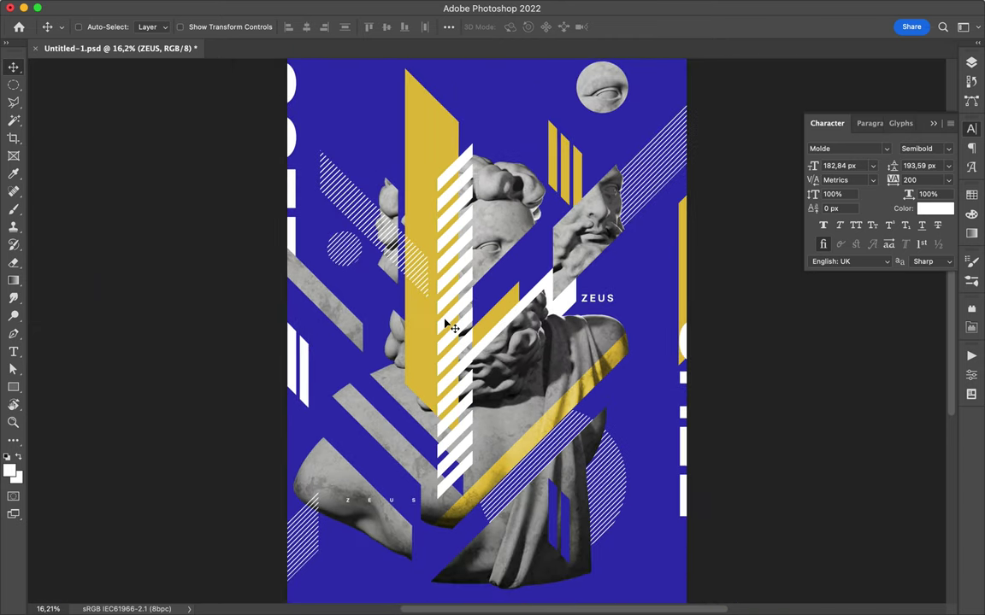
click(452, 400)
key(m)
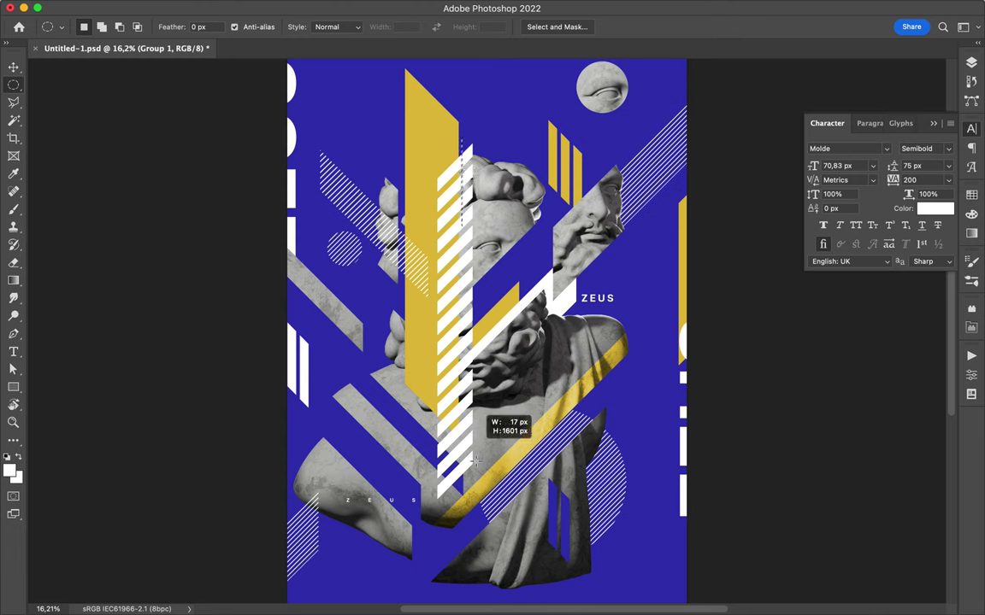
key(v)
mouse_move(479, 101)
mouse_down()
mouse_move(333, 291)
mouse_move(338, 253)
mouse_up()
key(Return)
drag(479, 253, 486, 62)
Shrink the stripe band along the top edge and save the document
key(ctrl+t)
drag(599, 64, 407, 68)
key(Return)
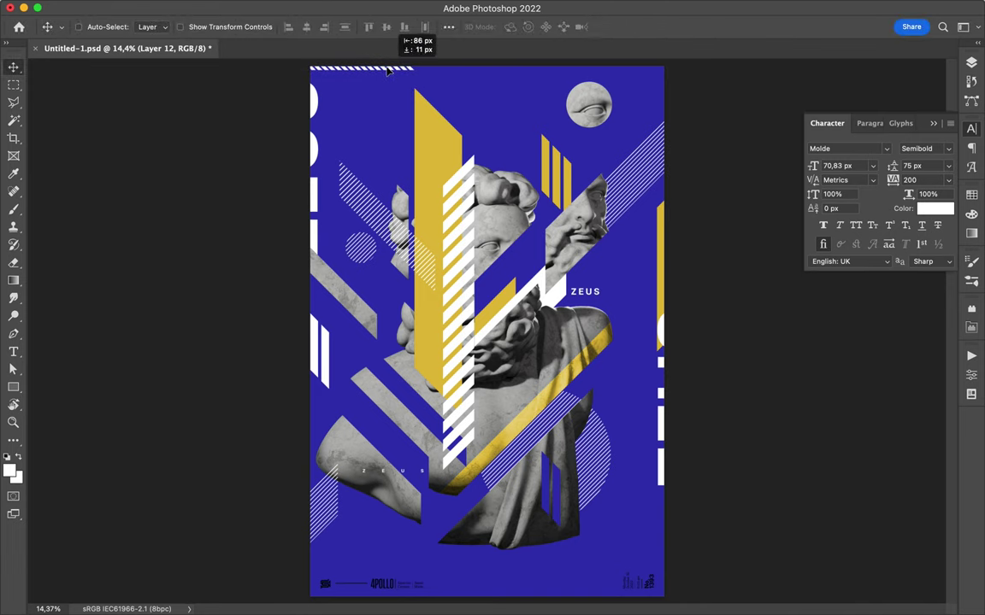
key(ctrl+s)
Pen-draw a white triangle at the bottom and move it left under the bust
key(p)
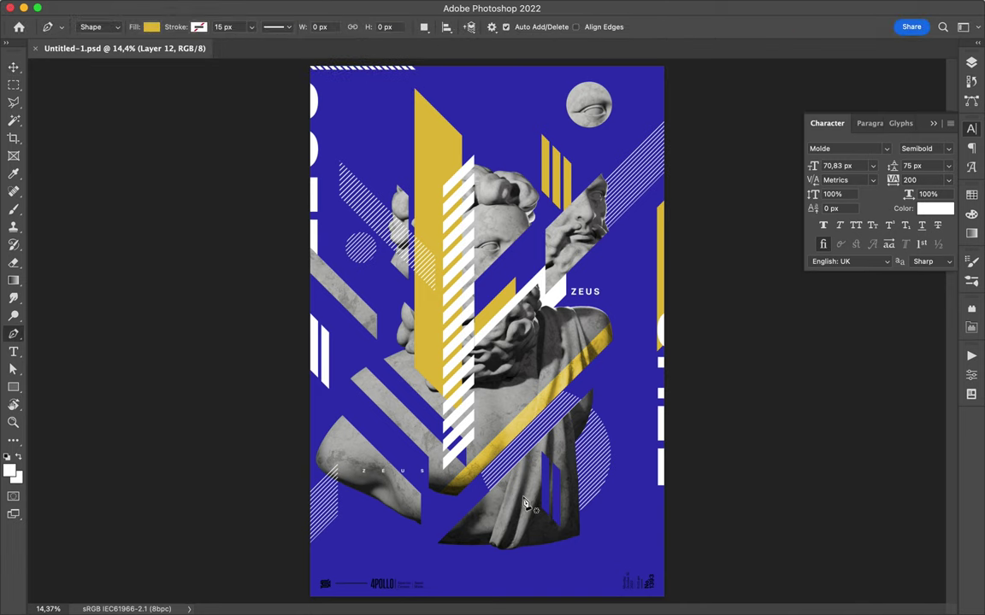
click(446, 487)
scroll(574, 569, down, 1)
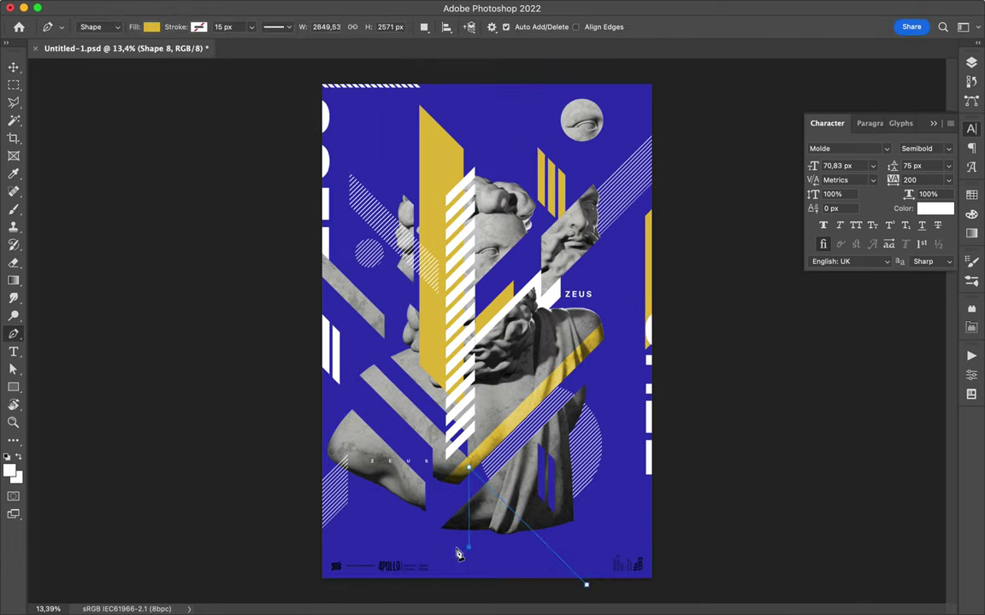
click(586, 585)
key(v)
drag(572, 571, 482, 571)
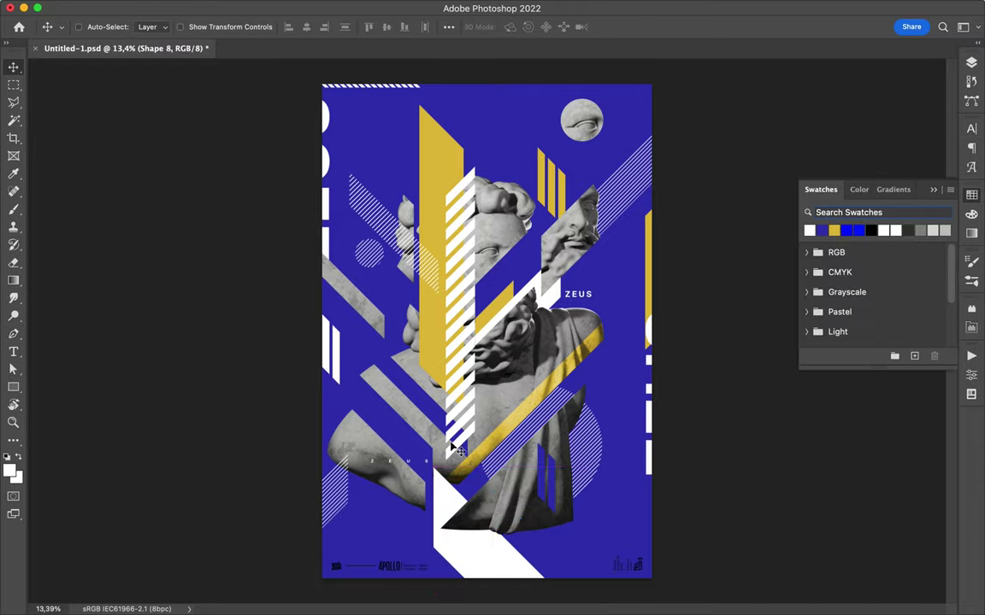
scroll(451, 449, up, 5)
scroll(451, 448, up, 5)
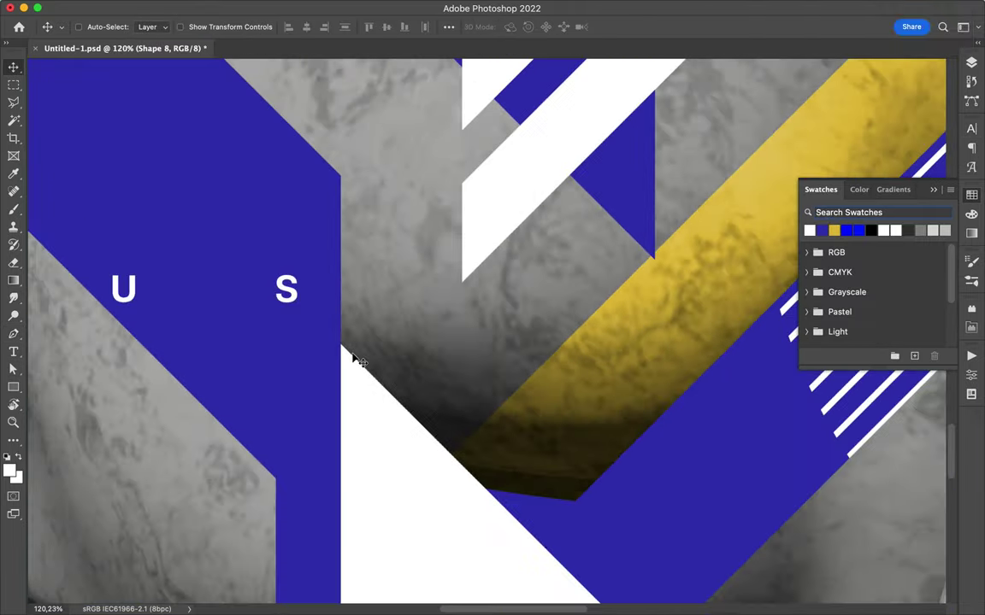
scroll(359, 362, down, 5)
scroll(351, 402, down, 3)
scroll(490, 257, down, 2)
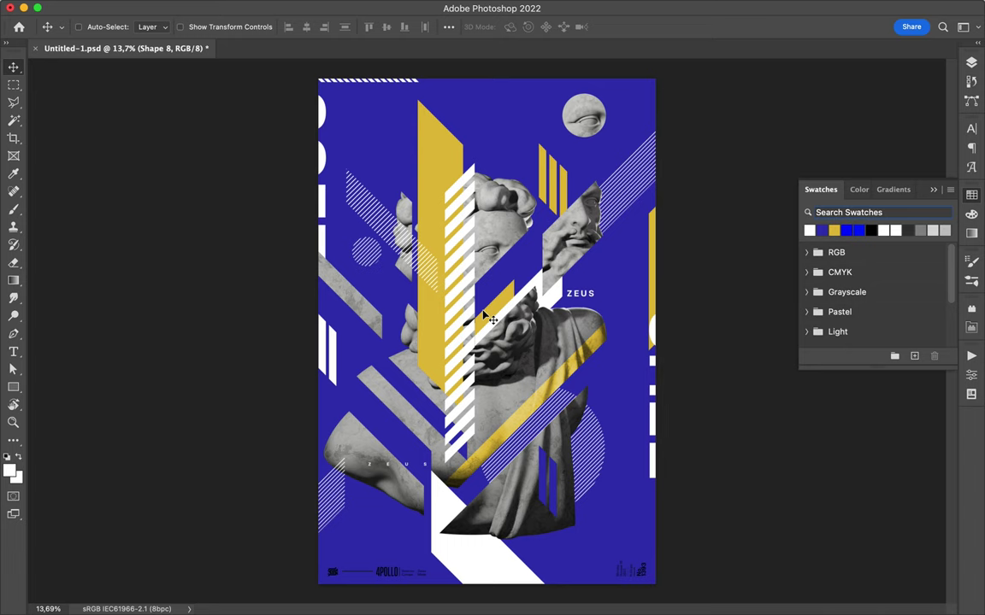
Draw a rectangle over the bust with poster-blue fill and a thick yellow outline
key(u)
drag(525, 374, 545, 398)
key(a)
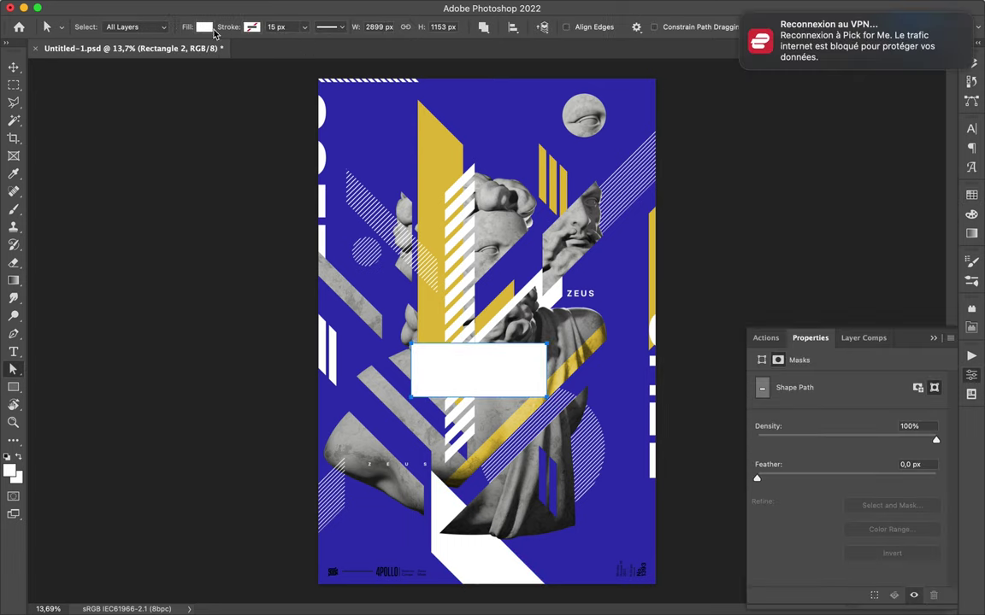
click(204, 26)
click(118, 100)
click(252, 26)
click(189, 100)
click(305, 27)
drag(290, 43, 312, 45)
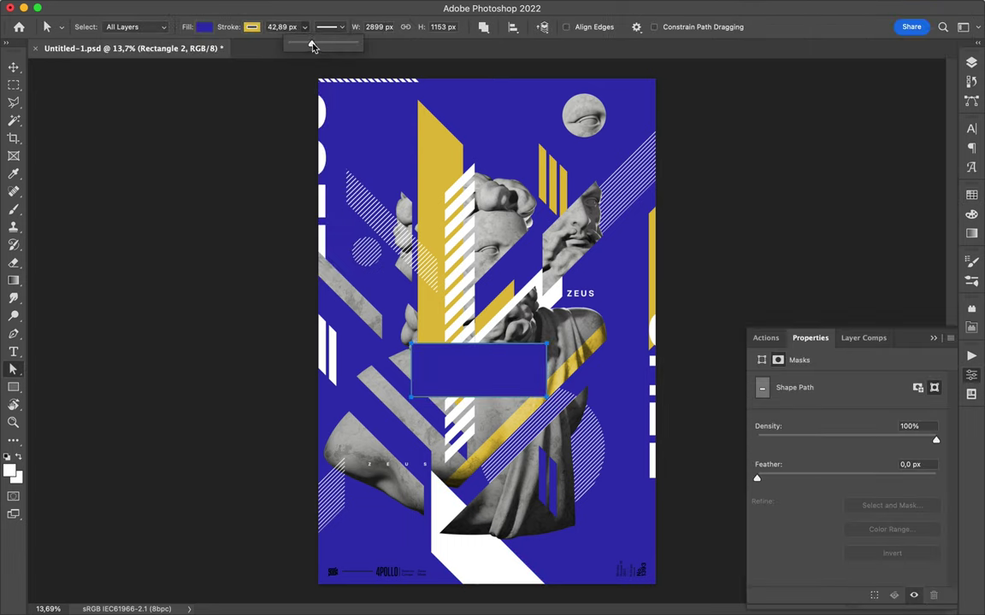
key(v)
click(580, 293)
Enlarge the ZEUS text copy inside the blue box and duplicate the box twice below
key(ctrl+t)
mouse_move(580, 293)
mouse_down()
mouse_move(419, 351)
mouse_move(531, 358)
mouse_move(504, 369)
mouse_up()
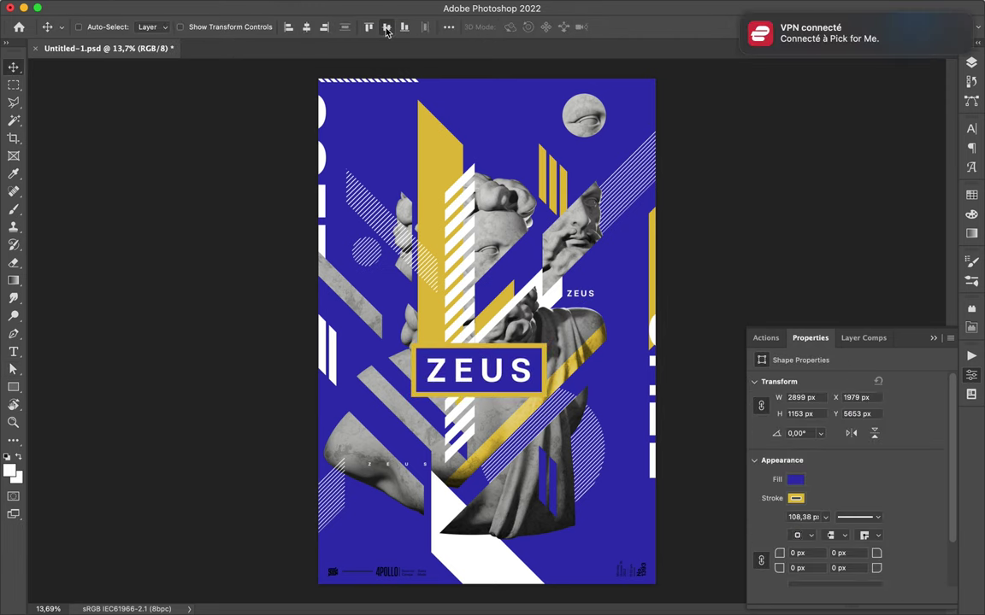
scroll(505, 385, up, 2)
drag(504, 385, 504, 460)
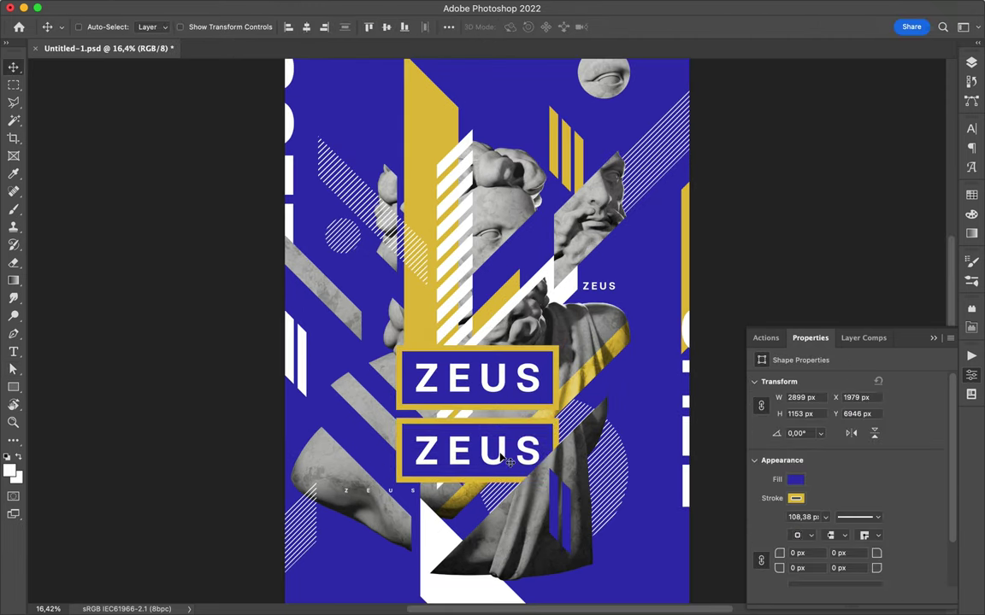
scroll(479, 453, down, 3)
drag(407, 351, 406, 425)
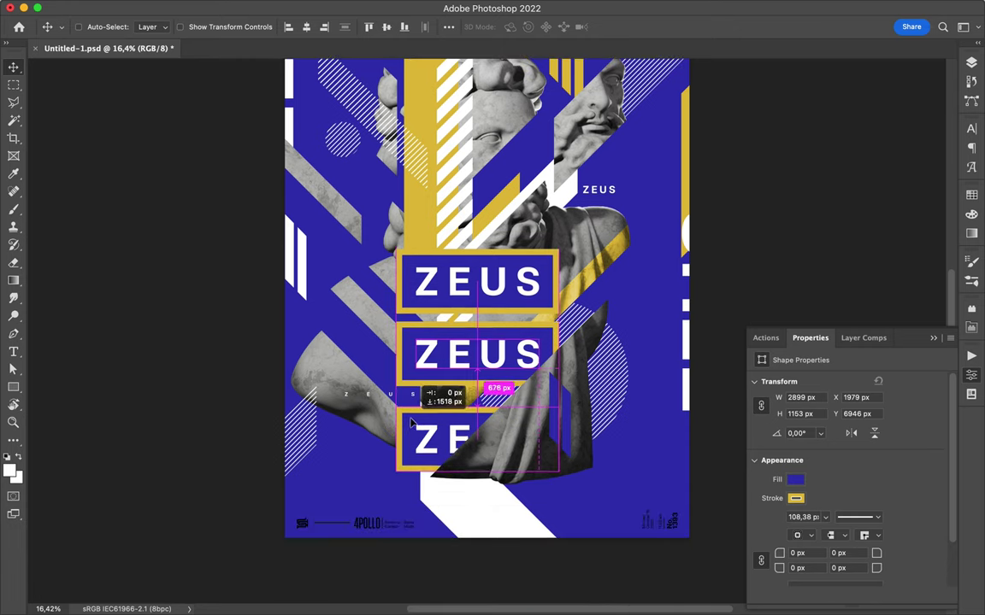
Lasso white stripes from the bust group onto a new layer right of the drapery
click(743, 17)
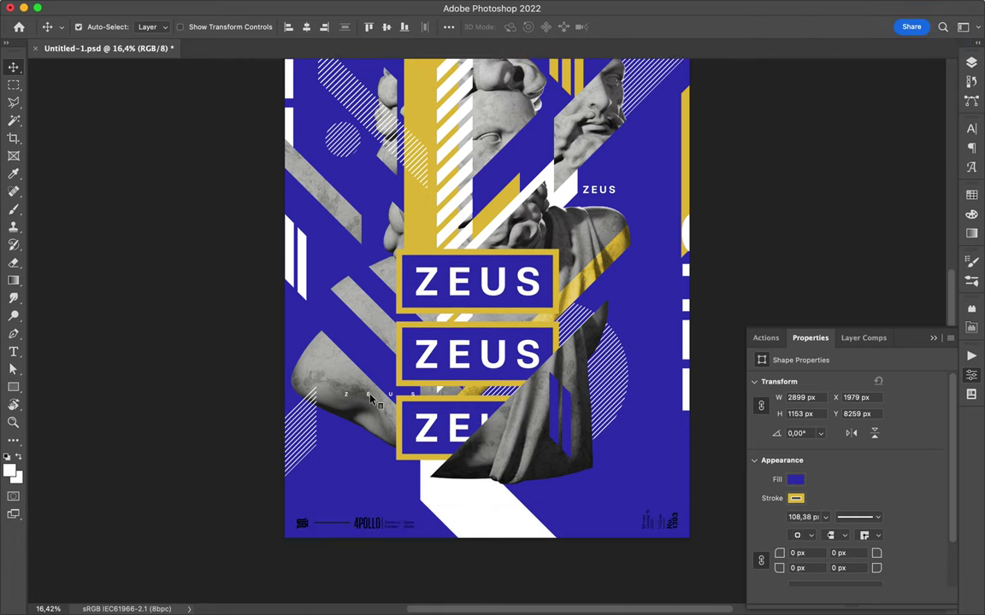
click(365, 395)
scroll(423, 299, down, 1)
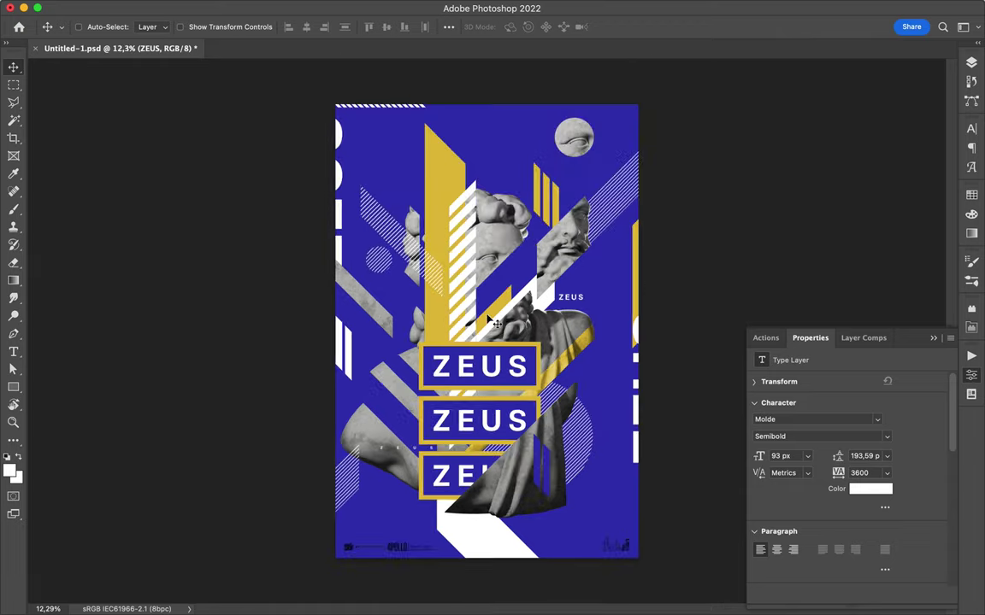
click(430, 289)
key(l)
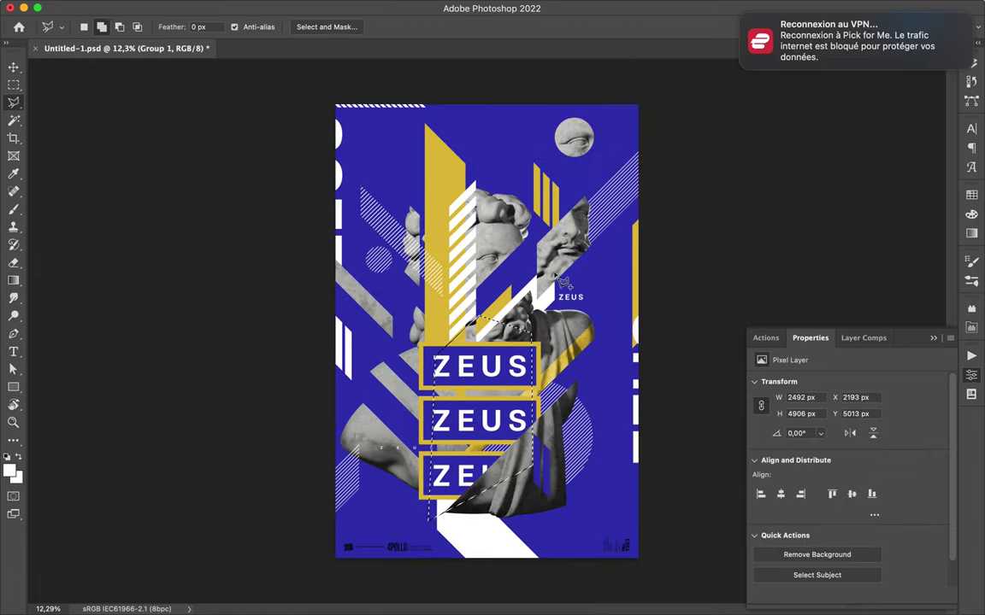
key(v)
drag(564, 419, 595, 419)
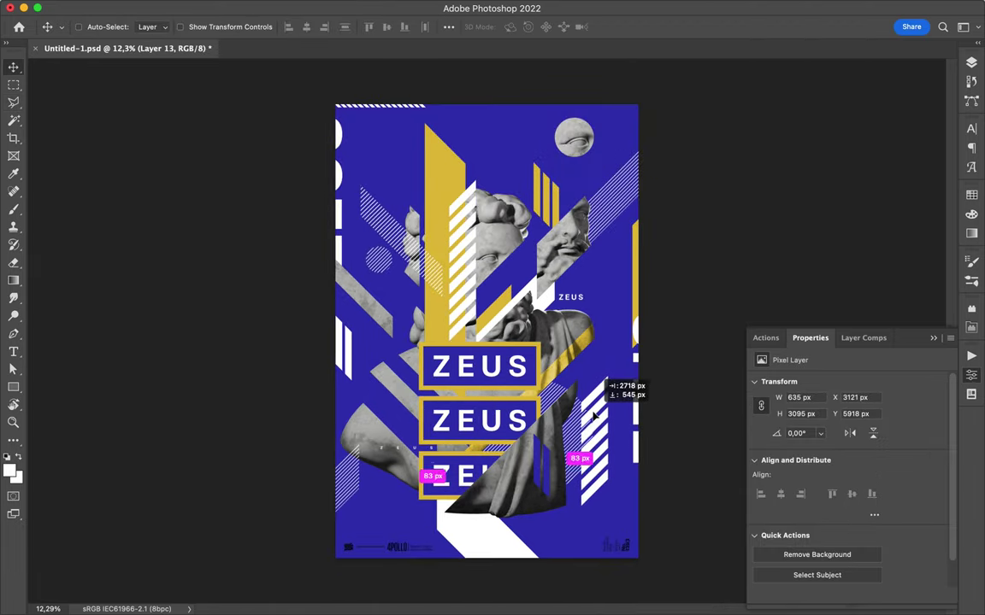
Place a copy of a ZEUS box at the lower right
scroll(596, 419, up, 3)
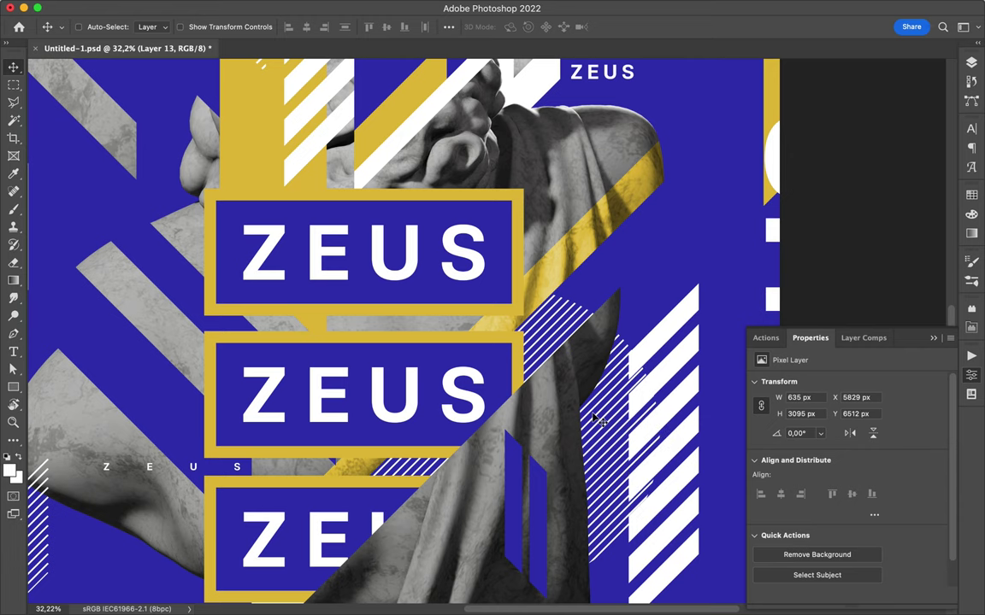
scroll(596, 419, down, 3)
drag(474, 340, 560, 534)
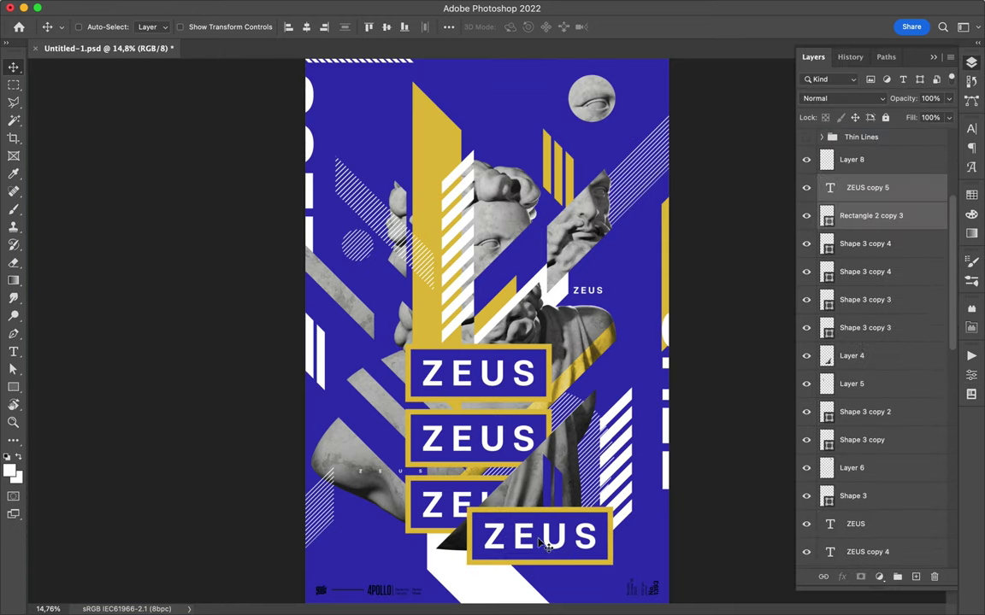
Change the bottom box's text from ZEUS to '#9'
ctrl+click(542, 544)
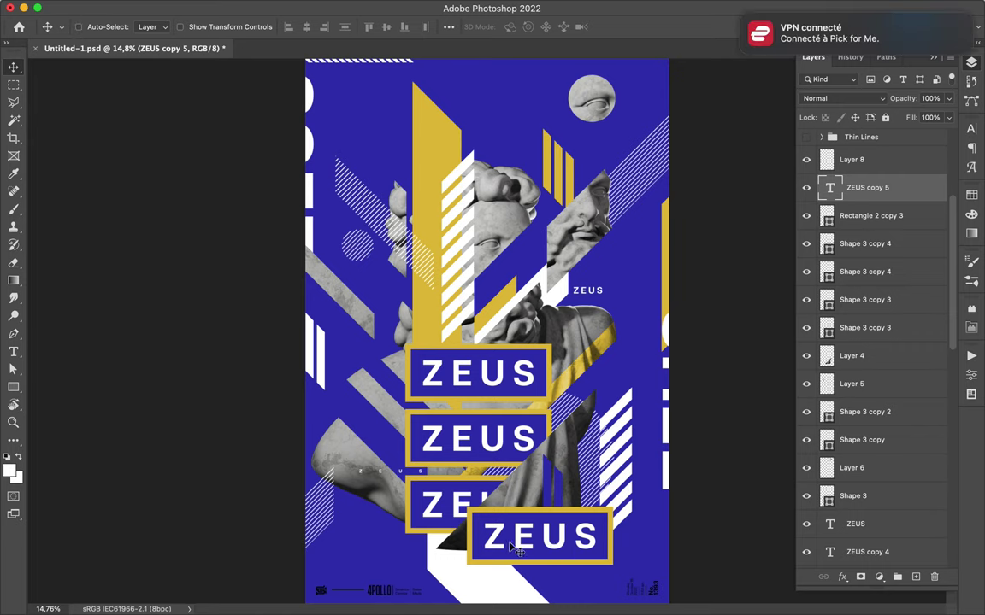
click(743, 17)
click(12, 352)
double_click(575, 537)
text(#9)
key(Escape)
key(v)
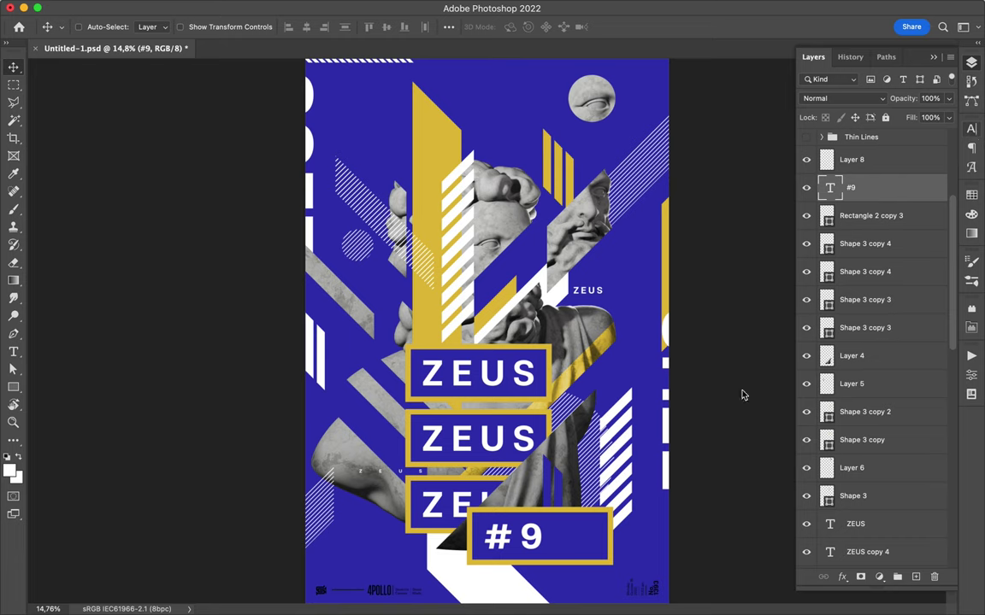
Narrow the #9 box from its right side and shift it slightly right
click(971, 129)
ctrl+click(582, 534)
key(ctrl+t)
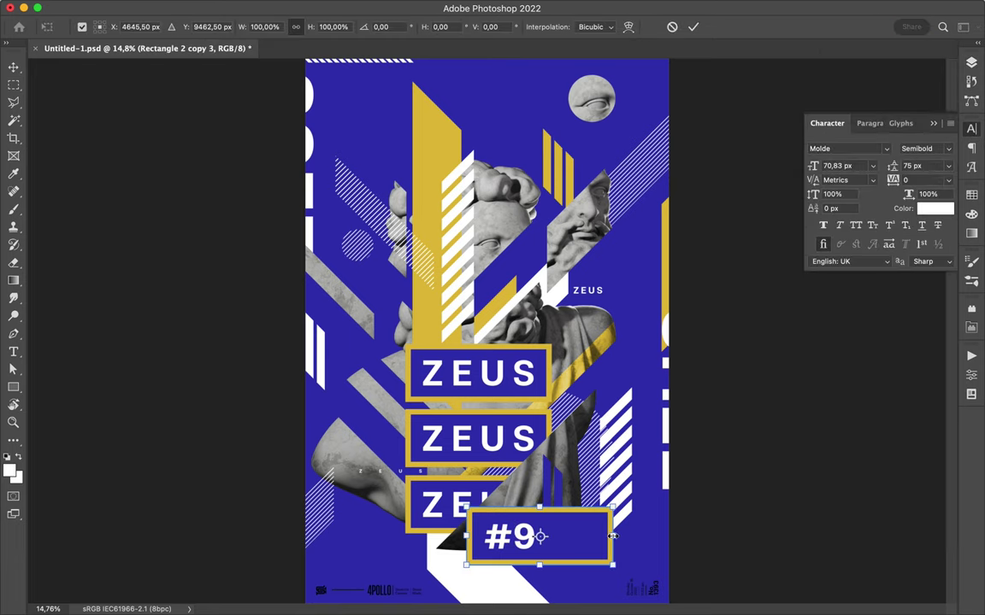
drag(612, 537, 552, 538)
key(Return)
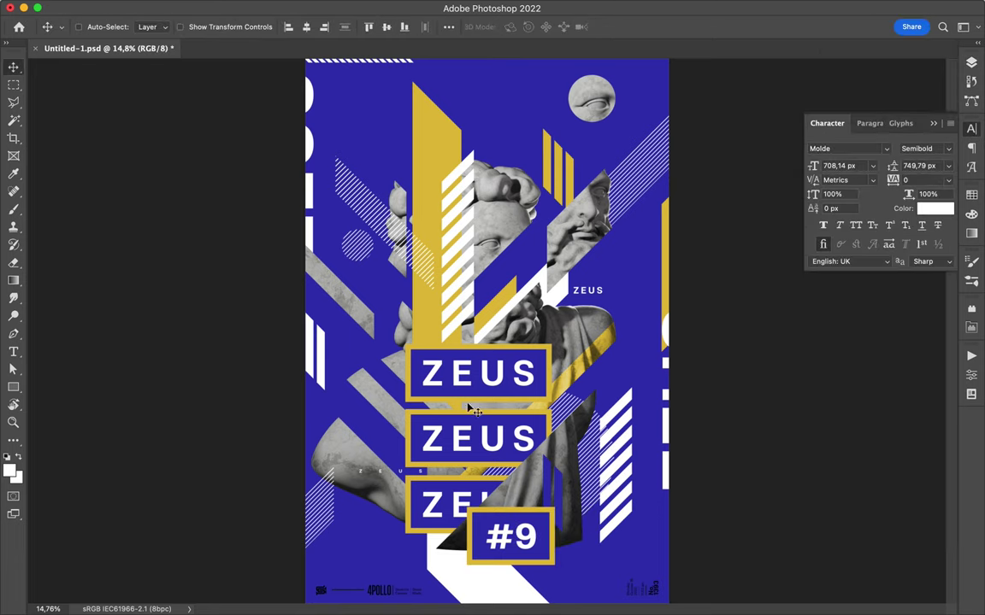
drag(523, 547, 536, 549)
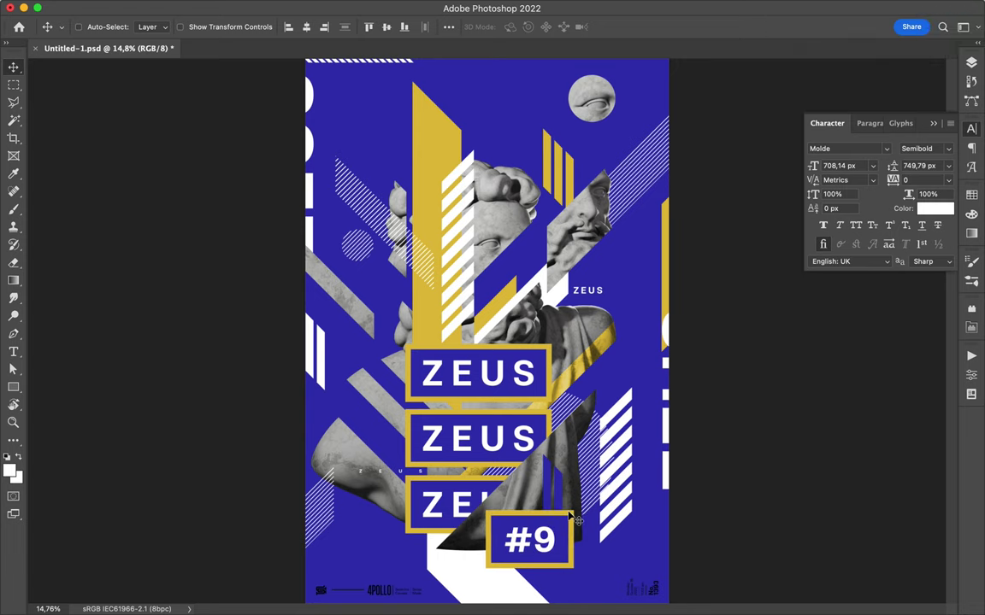
Move a ZEUS box up to the top edge and nudge the eye-circle image down
ctrl+click(425, 382)
mouse_move(424, 382)
mouse_down()
mouse_move(456, 75)
mouse_move(492, 104)
mouse_up()
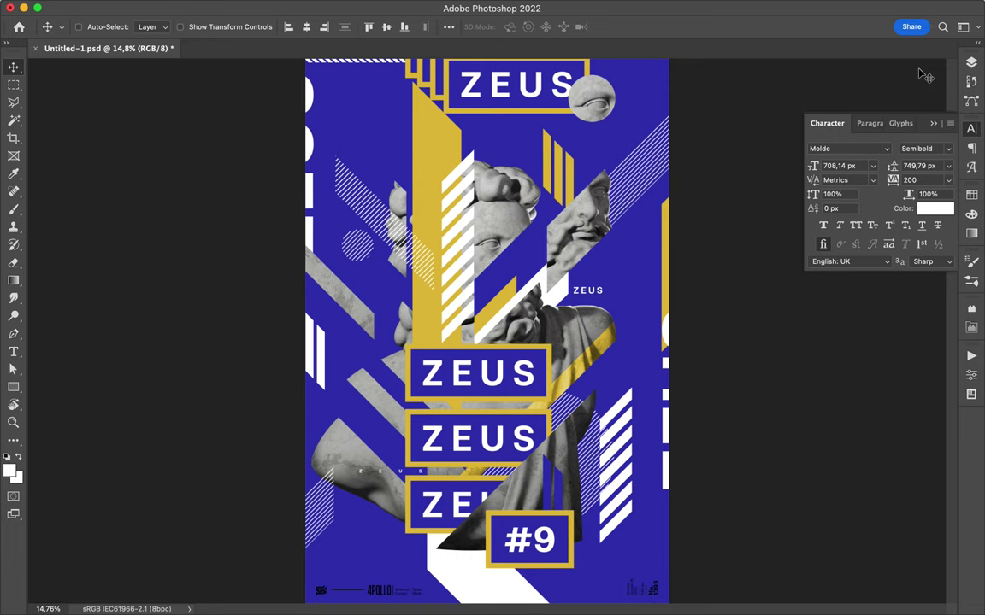
drag(593, 103, 592, 113)
Draw a yellow Multiply rectangle over the bust's face and reposition the tall yellow bar
key(u)
drag(486, 158, 518, 269)
click(875, 101)
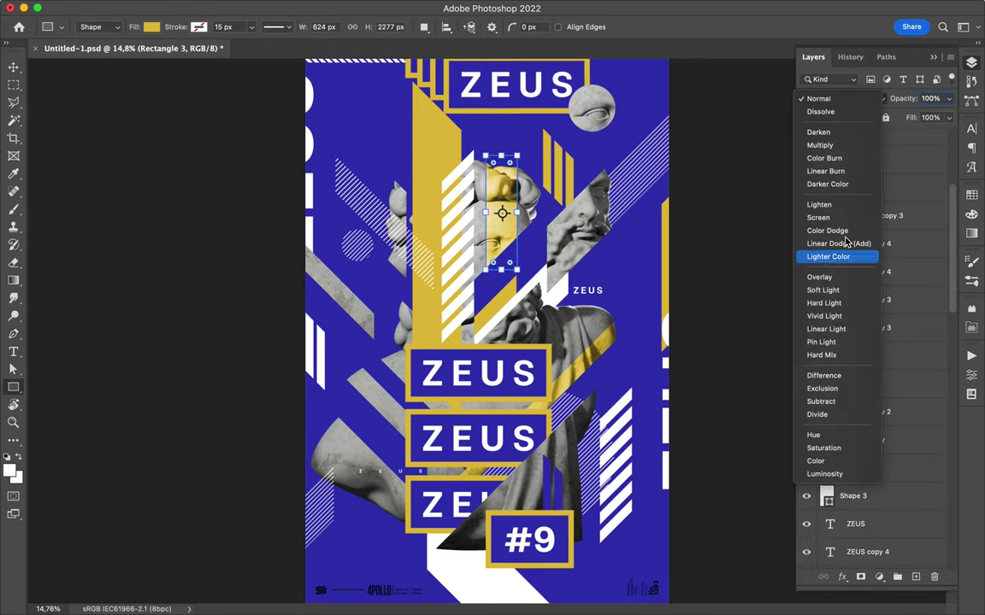
click(819, 145)
key(v)
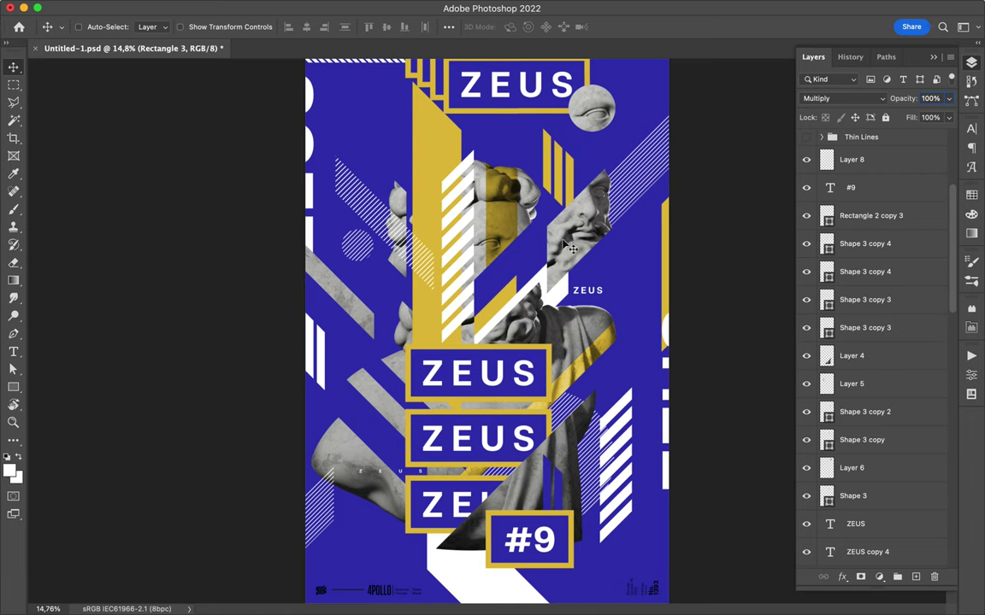
drag(449, 113, 449, 165)
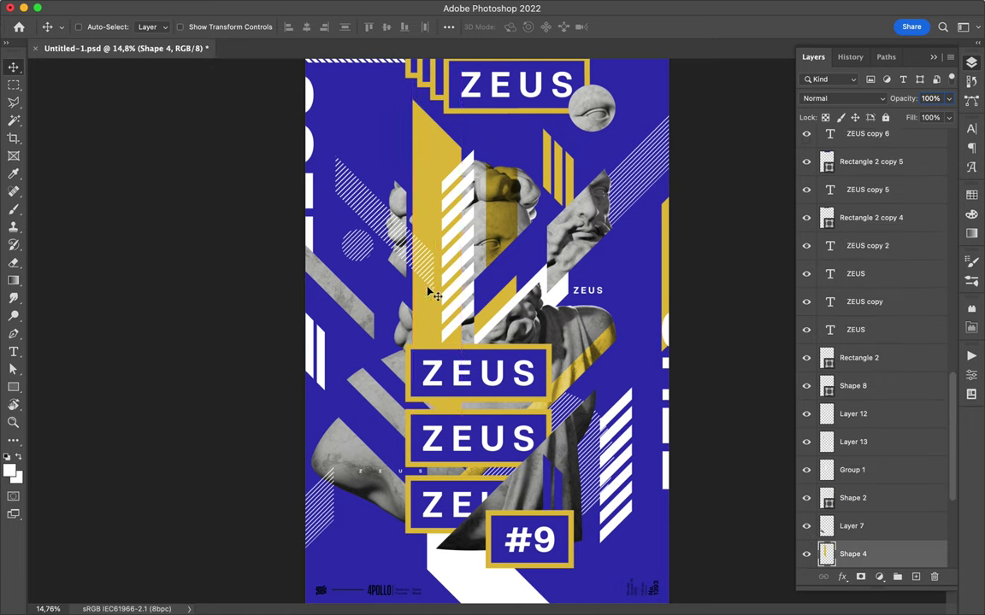
Draw a white pen-shape sliver and nudge it into place beside the bar
key(p)
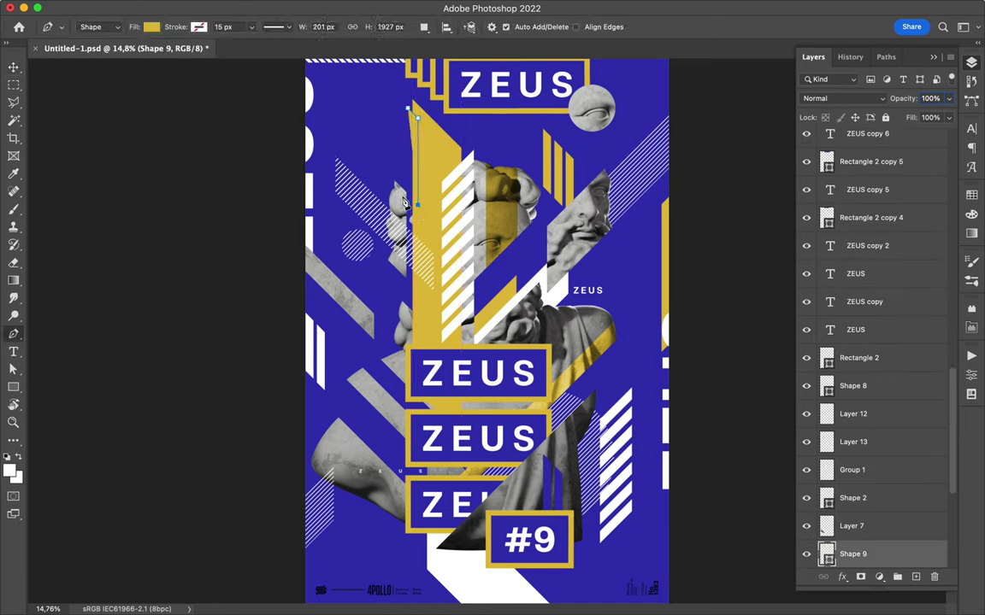
click(152, 26)
click(61, 101)
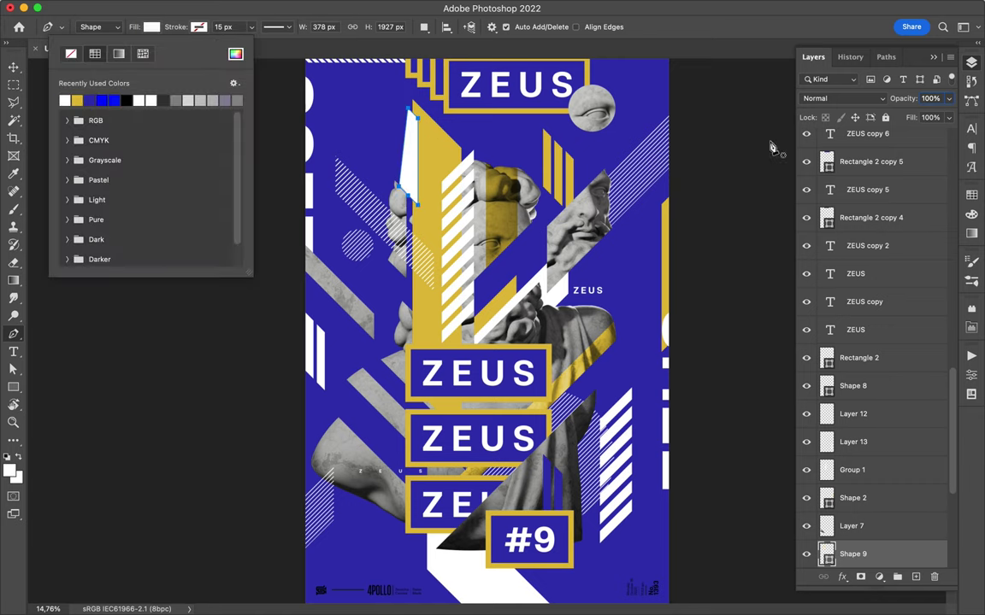
right_click(781, 489)
key(Escape)
key(l)
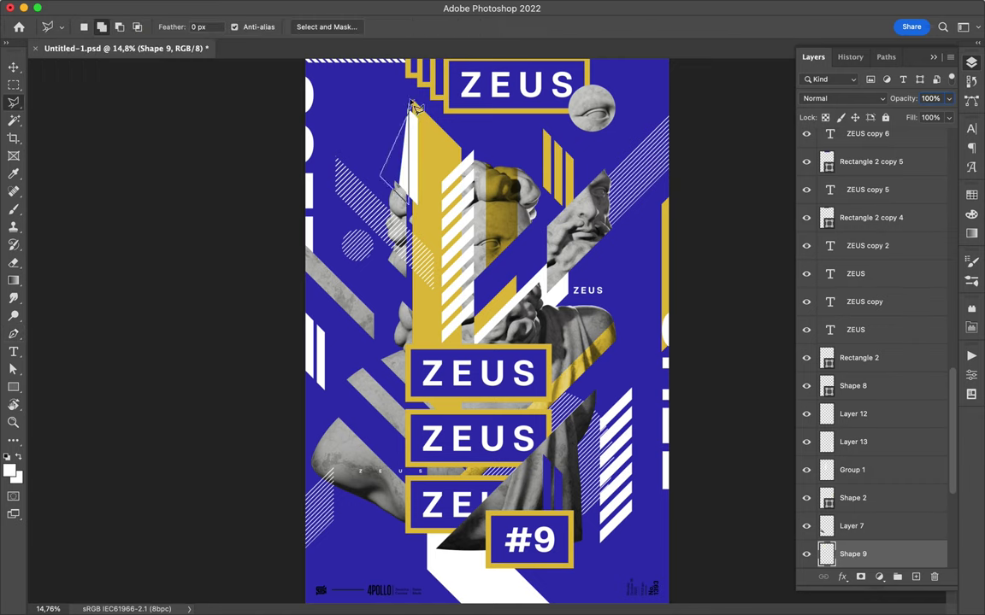
key(Escape)
key(v)
drag(417, 154, 415, 150)
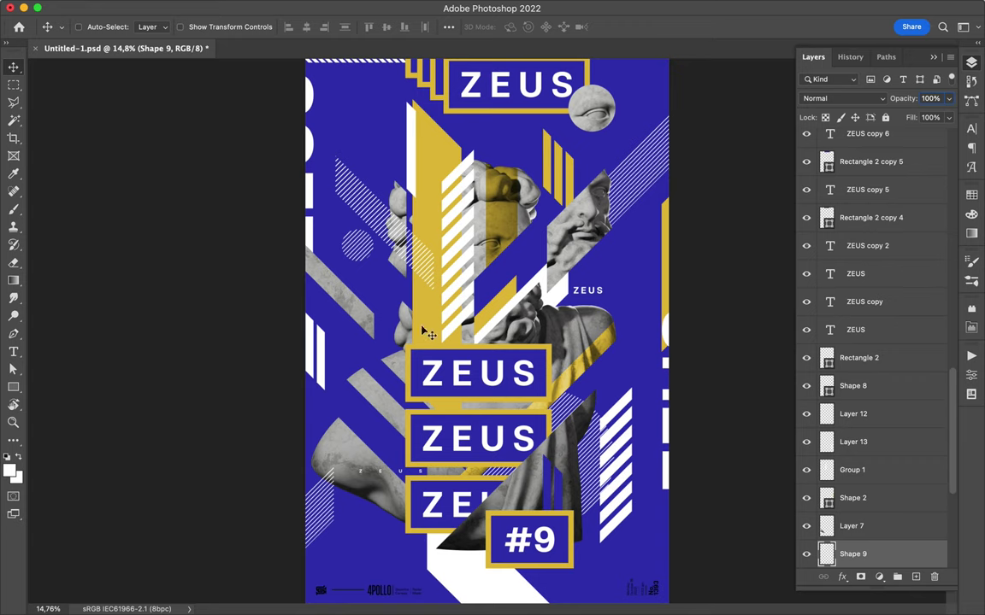
Draw a dark blue sliver shape and move it into position
key(p)
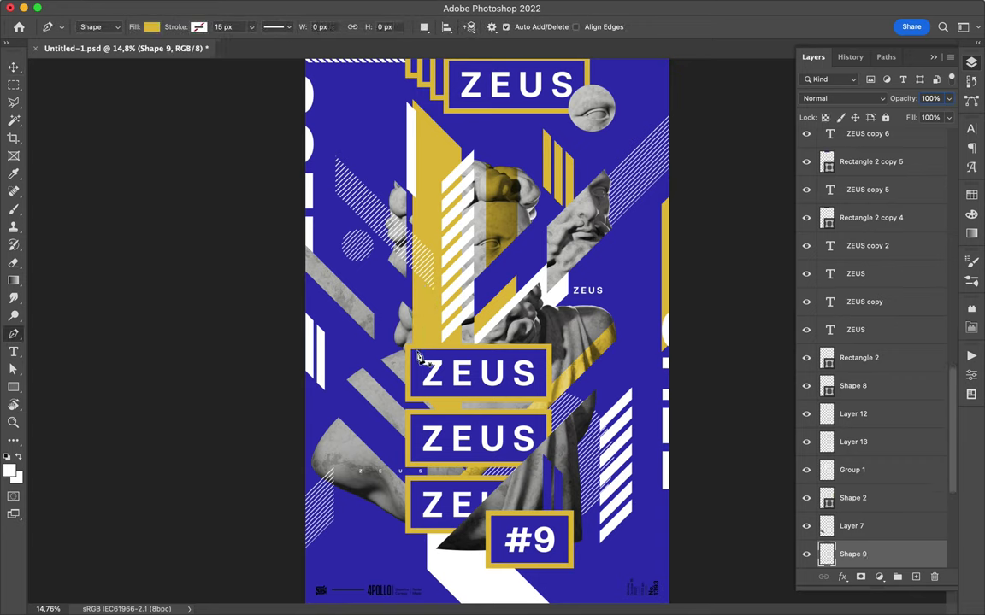
click(151, 26)
click(68, 96)
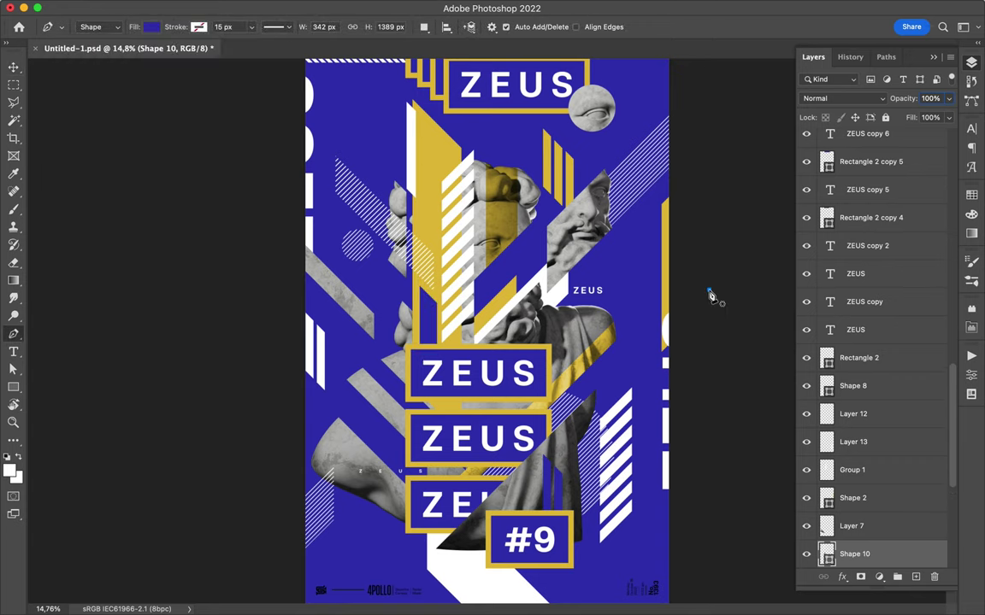
key(v)
drag(415, 318, 428, 319)
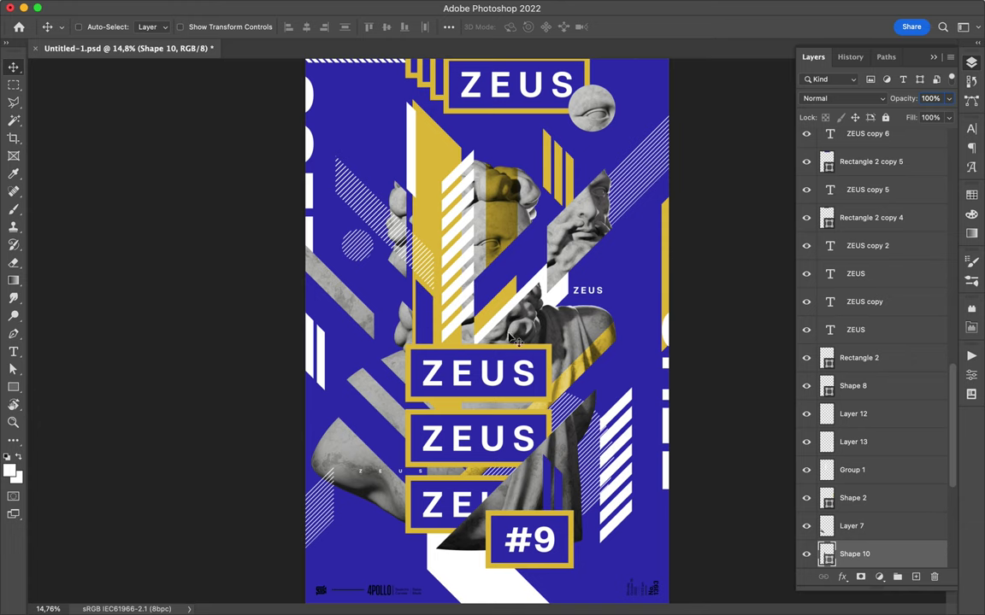
Complete the thin yellow sliver's outline after dismissing the pen-tool warning
scroll(516, 341, up, 2)
key(a)
click(507, 233)
key(p)
key(Return)
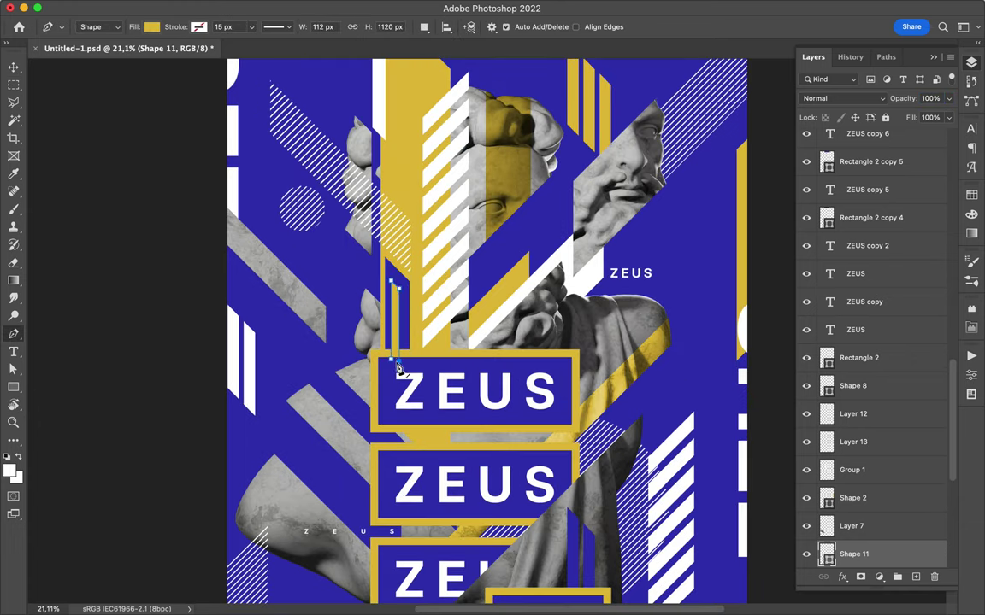
key(a)
key(v)
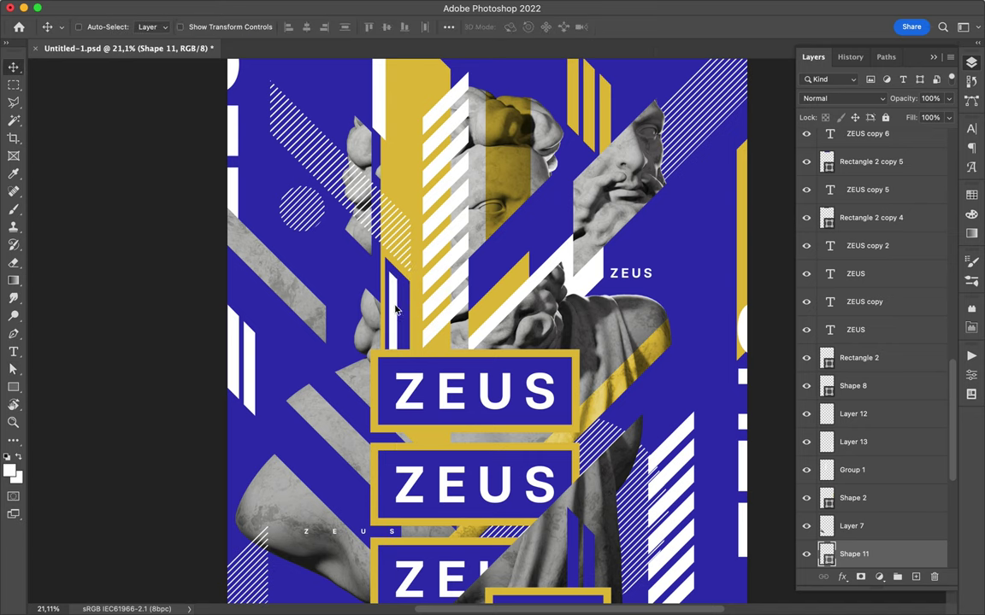
scroll(396, 310, down, 3)
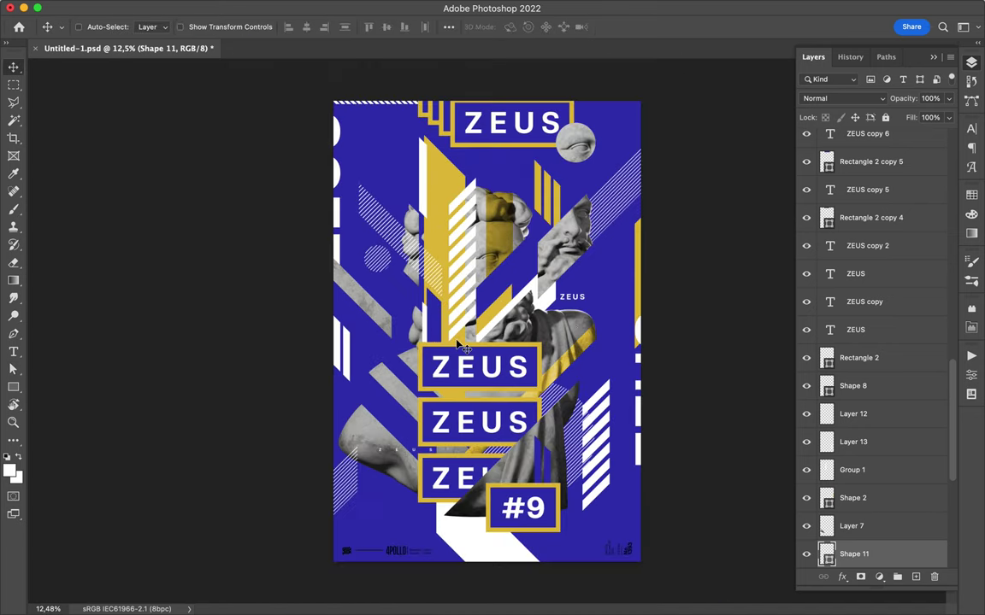
scroll(574, 332, up, 1)
key(alt+comma)
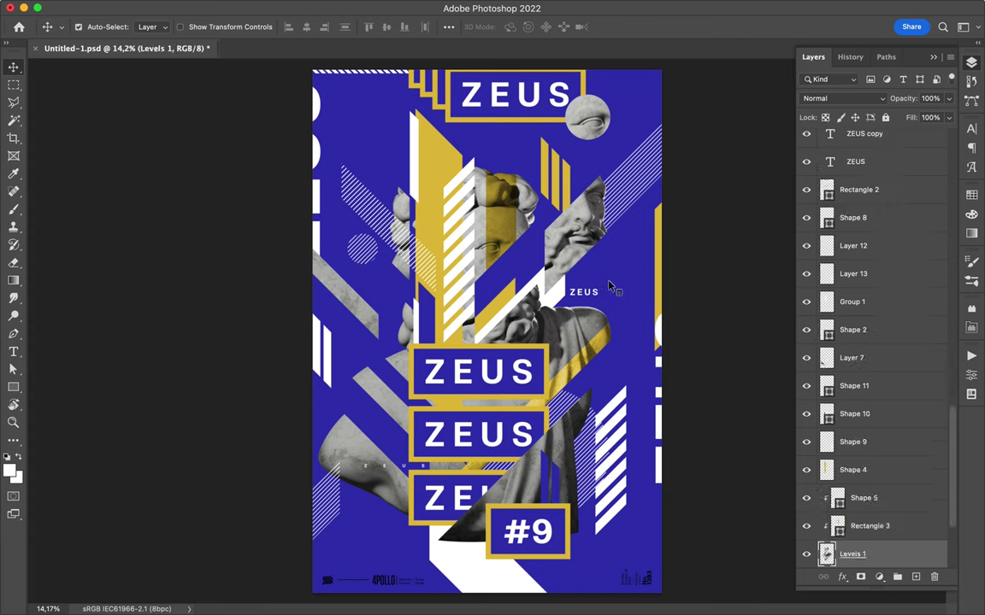
Copy a diagonal bust fragment to its own layer and move it upper right
key(l)
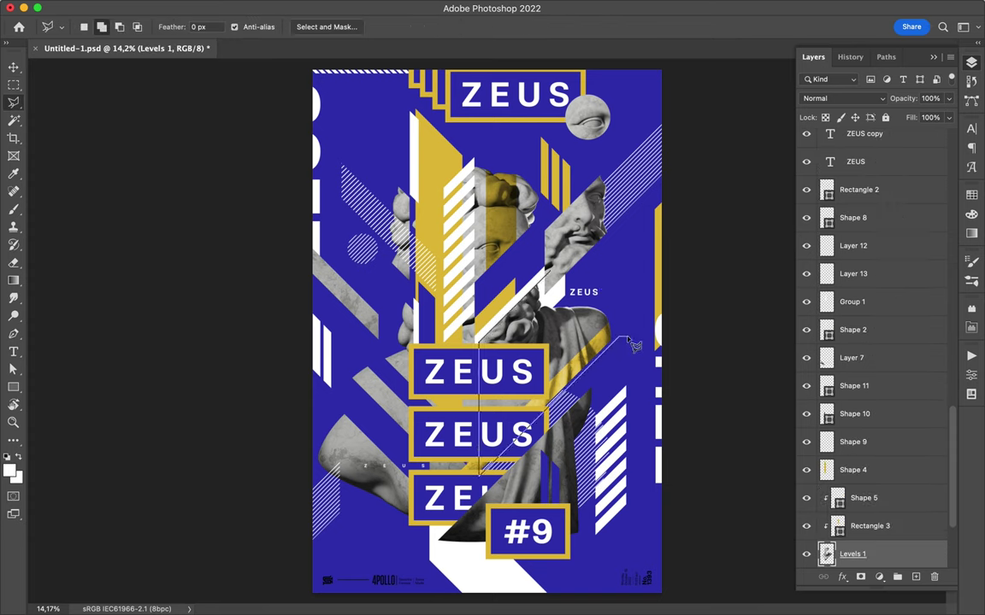
click(561, 273)
key(ctrl+j)
key(v)
key(ctrl+bracketright)
key(ctrl+bracketright)
mouse_move(598, 282)
mouse_down()
mouse_move(693, 182)
mouse_move(659, 176)
mouse_move(642, 211)
mouse_up()
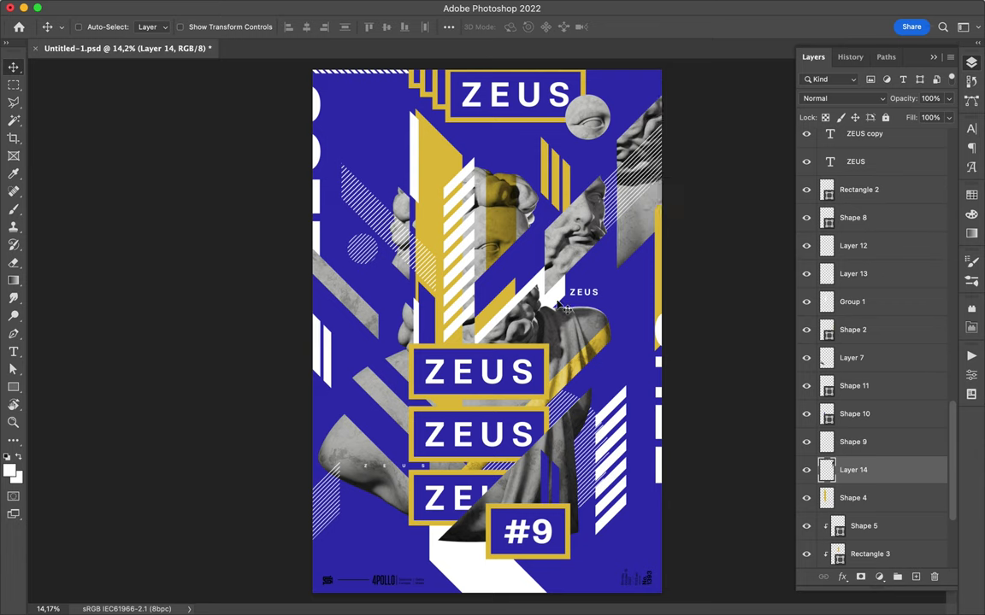
Draw a thin yellow pen strip along the poster's left edge
key(p)
click(308, 277)
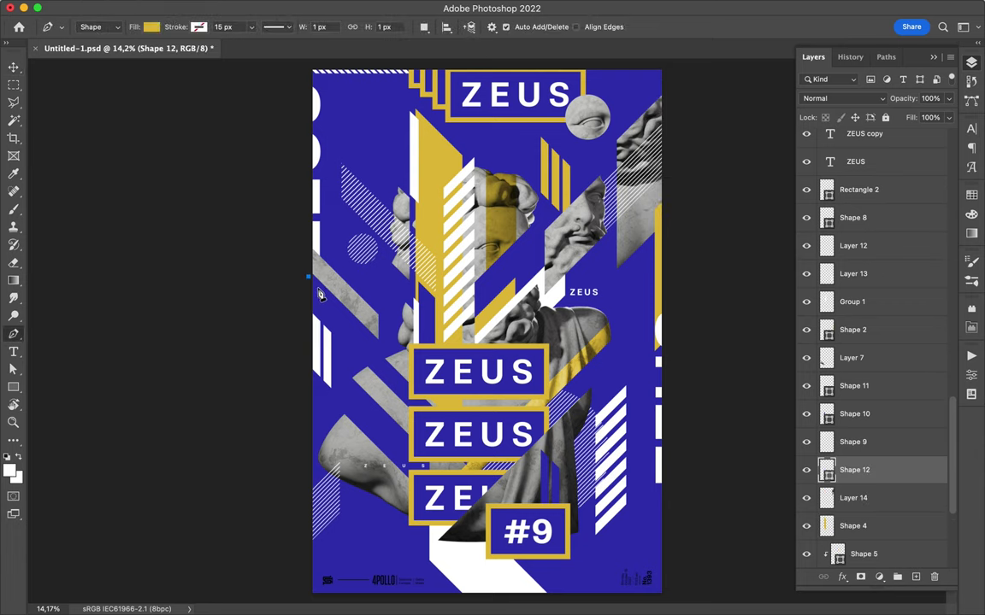
scroll(855, 342, up, 5)
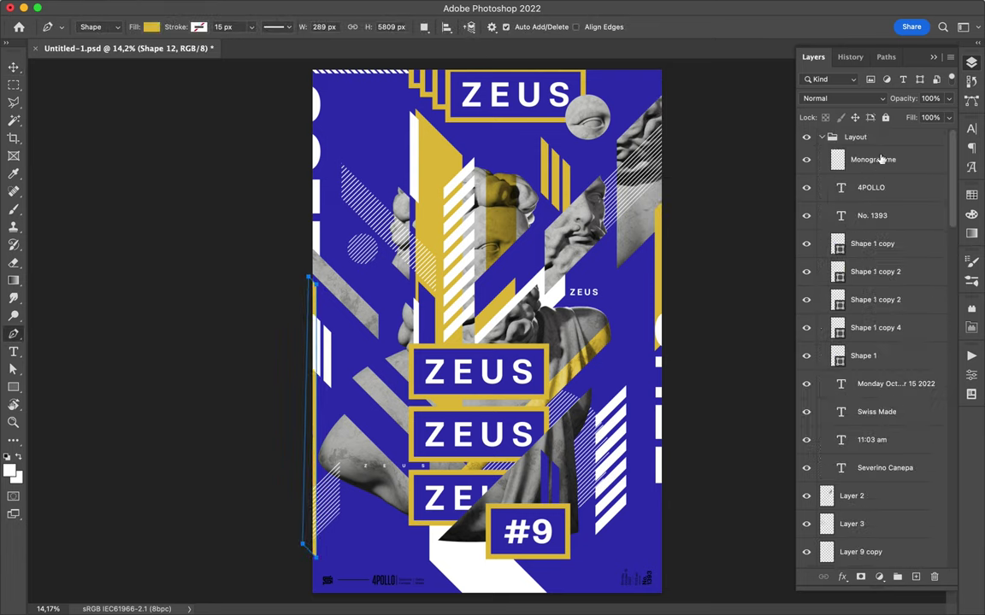
click(971, 194)
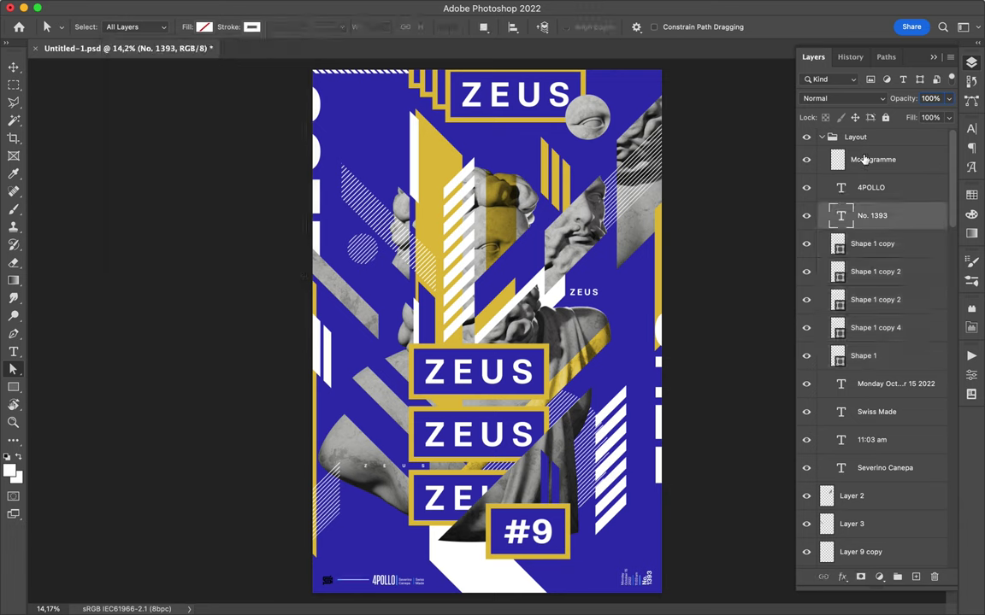
Draw a white rectangle over the bottom-left monogram, clipped to the Monogramme layer
click(863, 159)
key(u)
drag(315, 570, 341, 591)
key(ctrl+alt+g)
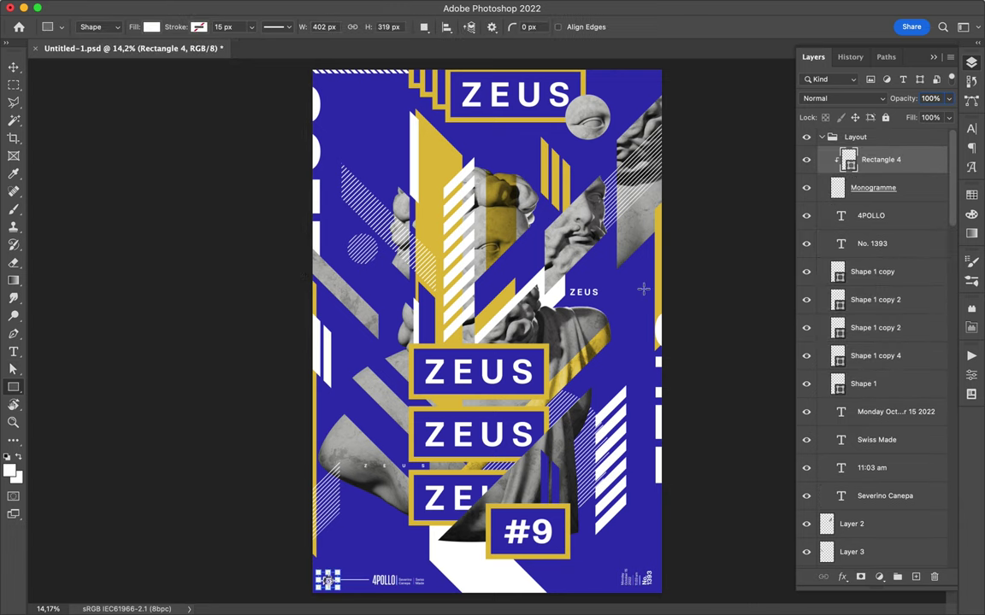
key(v)
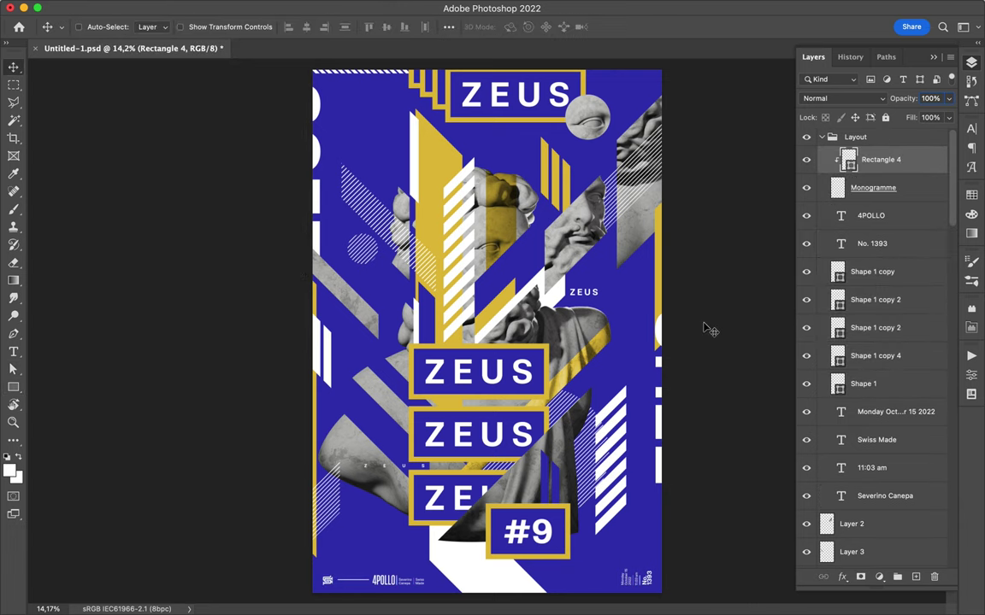
Draw a four-cornered white polygon on the poster's left side
key(p)
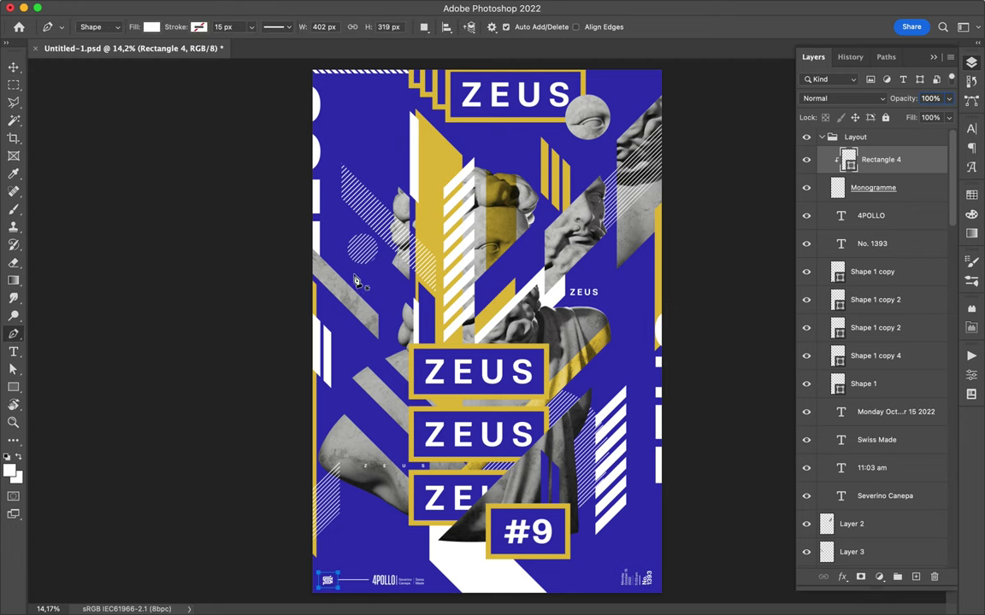
click(341, 266)
click(366, 288)
click(366, 453)
click(338, 427)
click(340, 267)
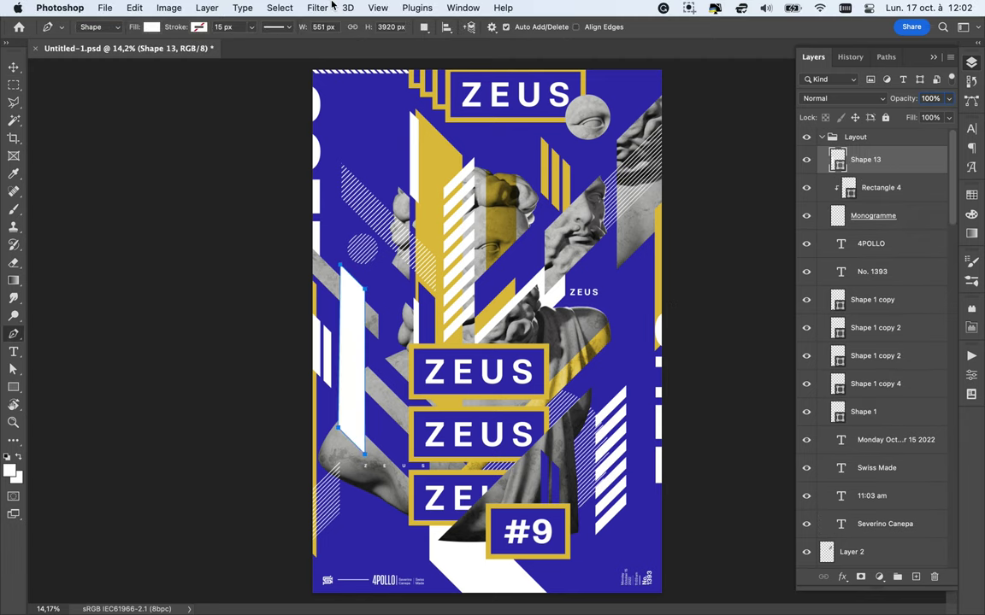
click(319, 7)
right_click(893, 159)
key(Escape)
key(l)
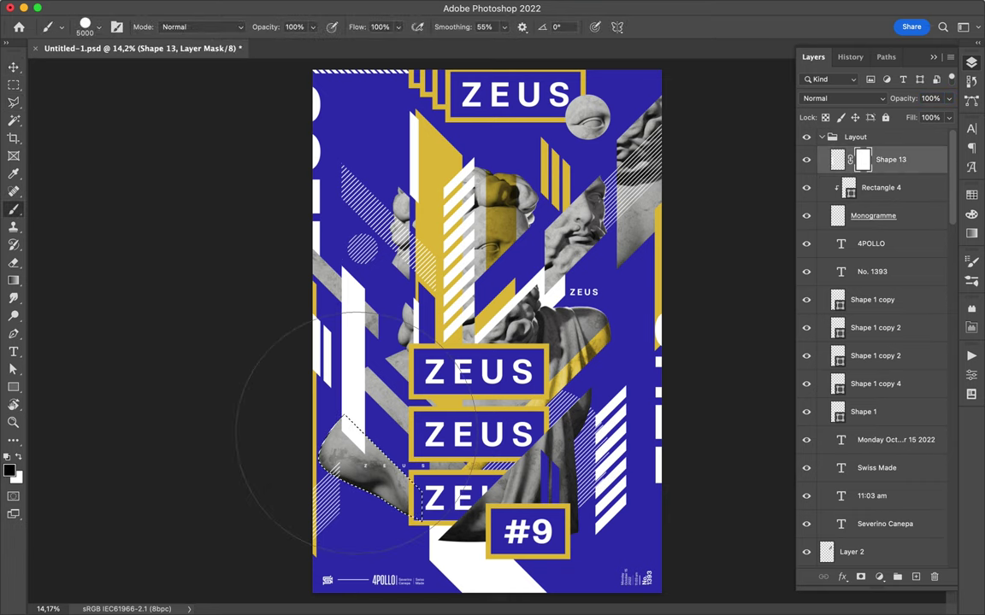
Duplicate the ZEUS label to the poster bottom and delete ZEUS copies 5, 6 and 7
ctrl+click(583, 292)
mouse_move(584, 292)
mouse_down()
mouse_move(583, 266)
mouse_move(571, 564)
mouse_move(594, 598)
mouse_up()
click(863, 302)
click(854, 357)
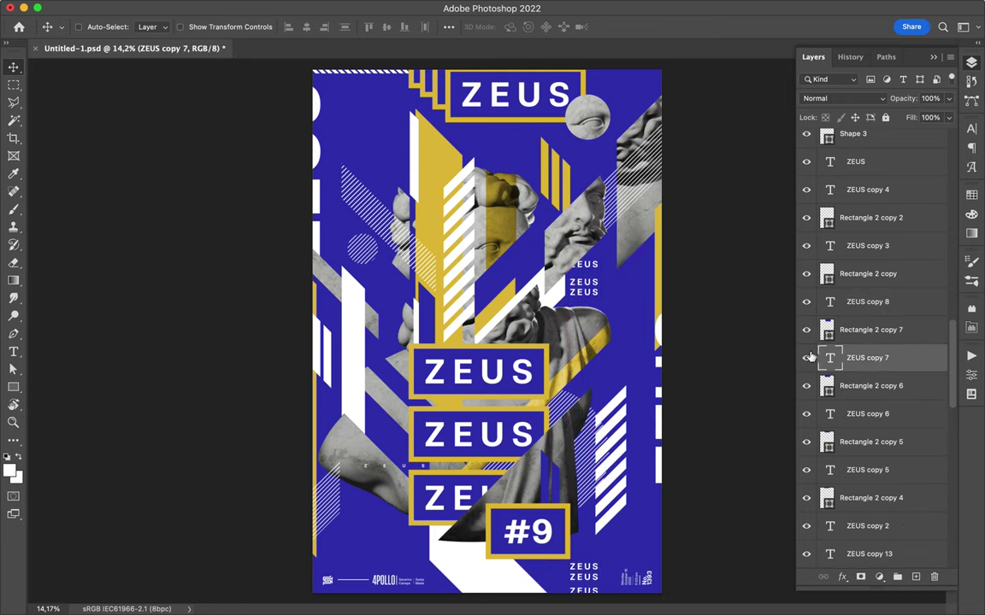
key(BackSpace)
click(889, 386)
key(BackSpace)
Delete ZEUS copy 8, shift the selected labels and frames slightly, and select Layer 12
click(895, 415)
key(BackSpace)
shift+click(868, 301)
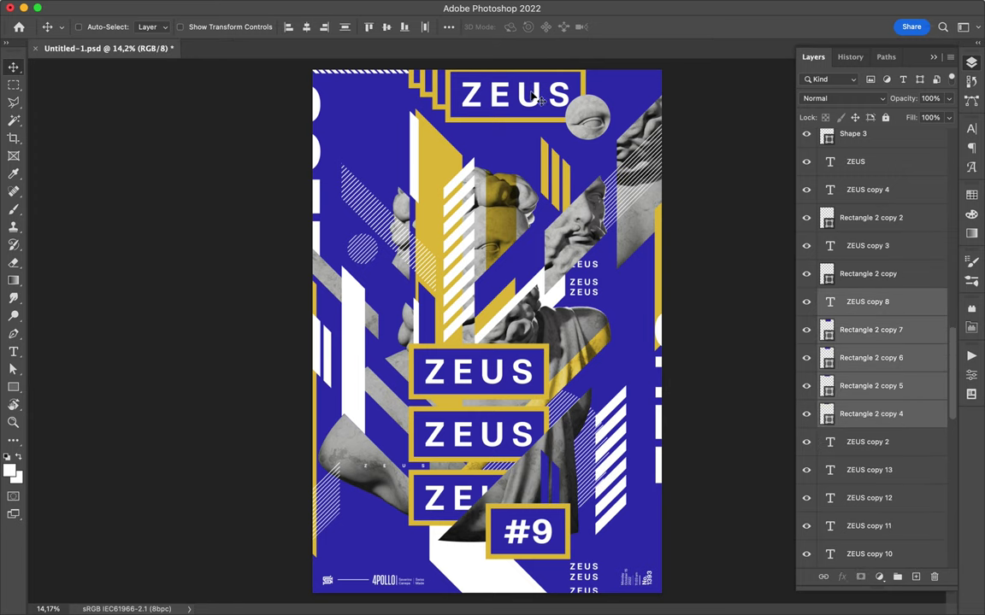
drag(525, 96, 534, 100)
scroll(534, 100, up, 3)
scroll(475, 88, up, 3)
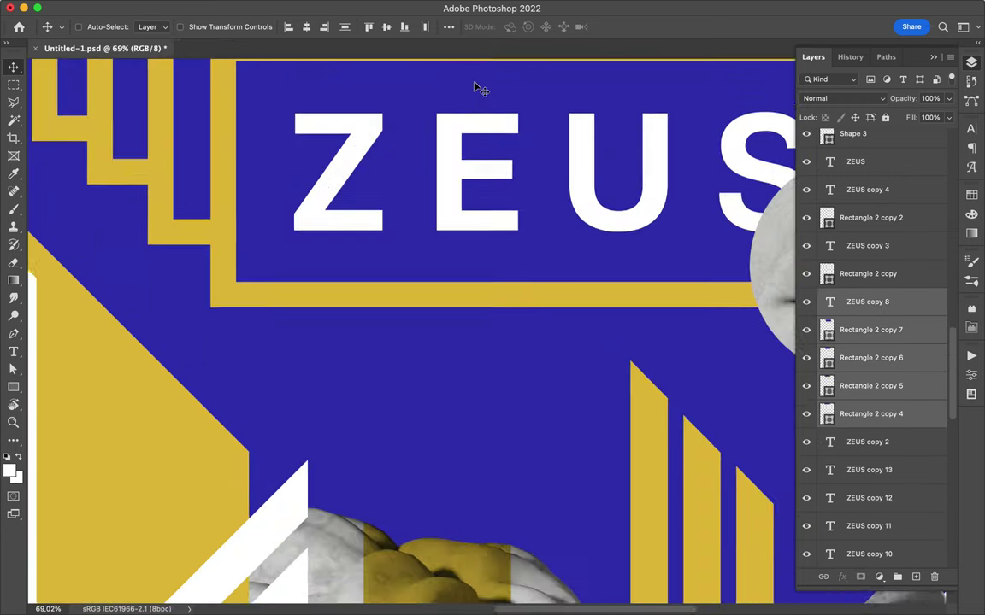
scroll(608, 174, down, 3)
scroll(608, 174, down, 2)
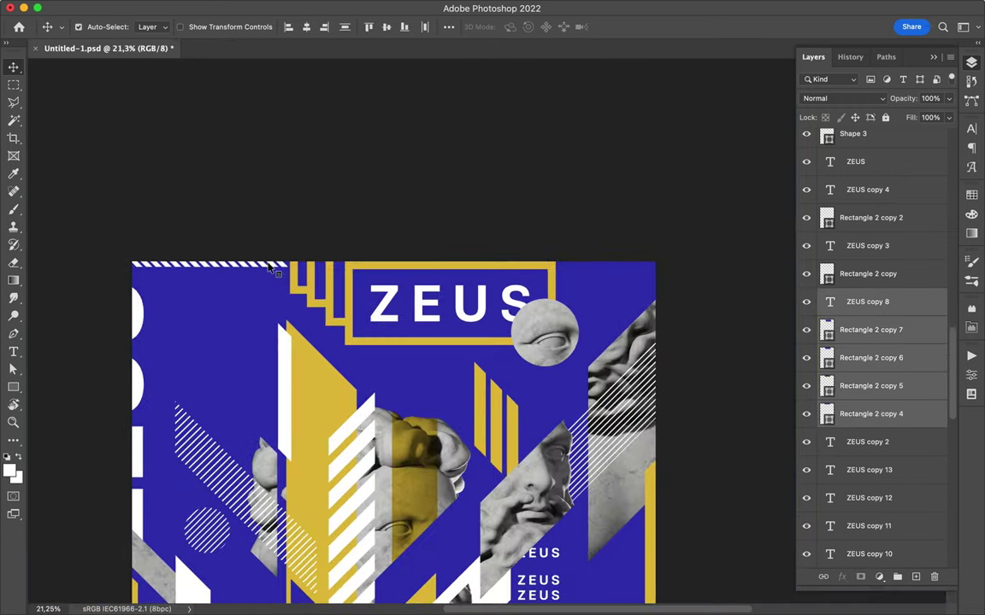
click(284, 272)
scroll(239, 367, down, 3)
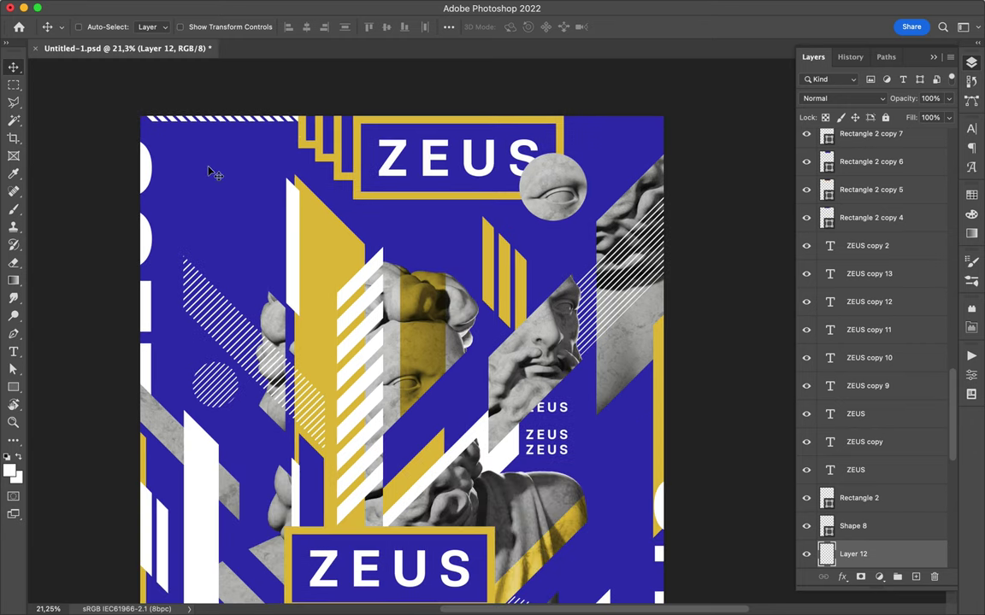
Set the pen shape to no fill and a white stroke, adjusting corner and alignment options
key(p)
click(151, 27)
click(75, 47)
click(198, 27)
click(129, 49)
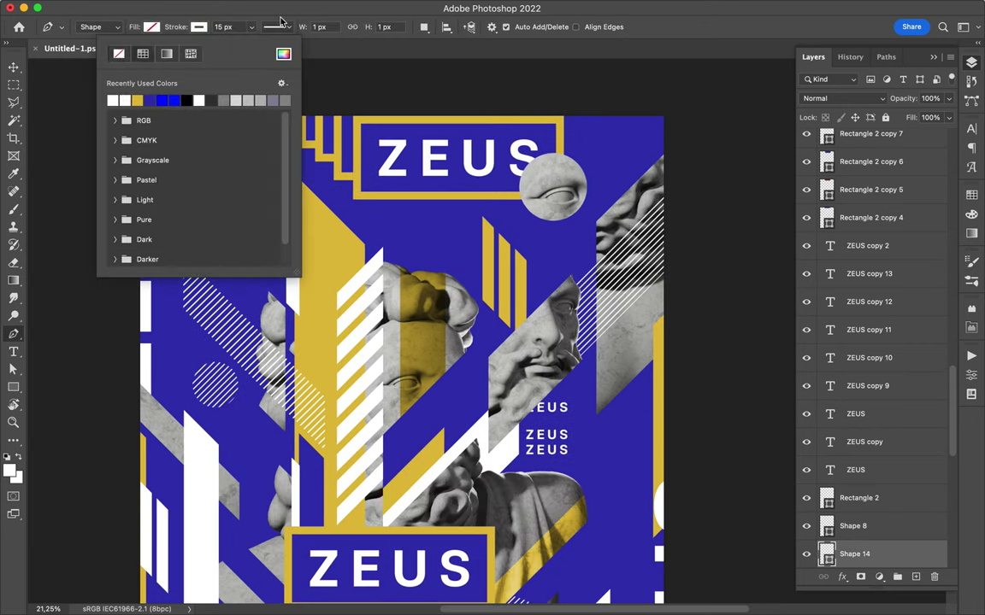
click(276, 26)
click(329, 173)
click(230, 174)
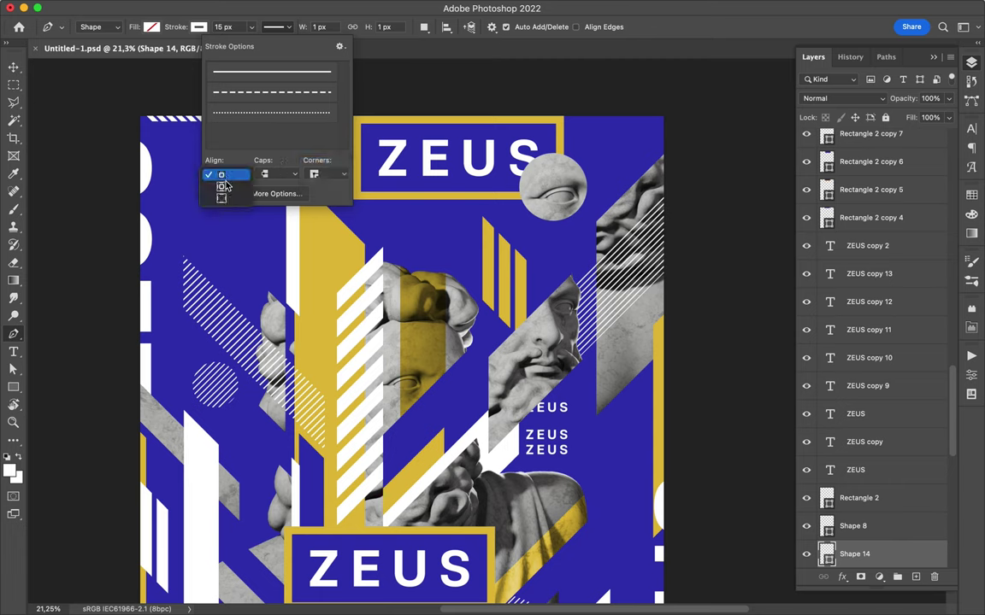
Duplicate the white vertical bar and rotate it 90° to form a plus sign
key(v)
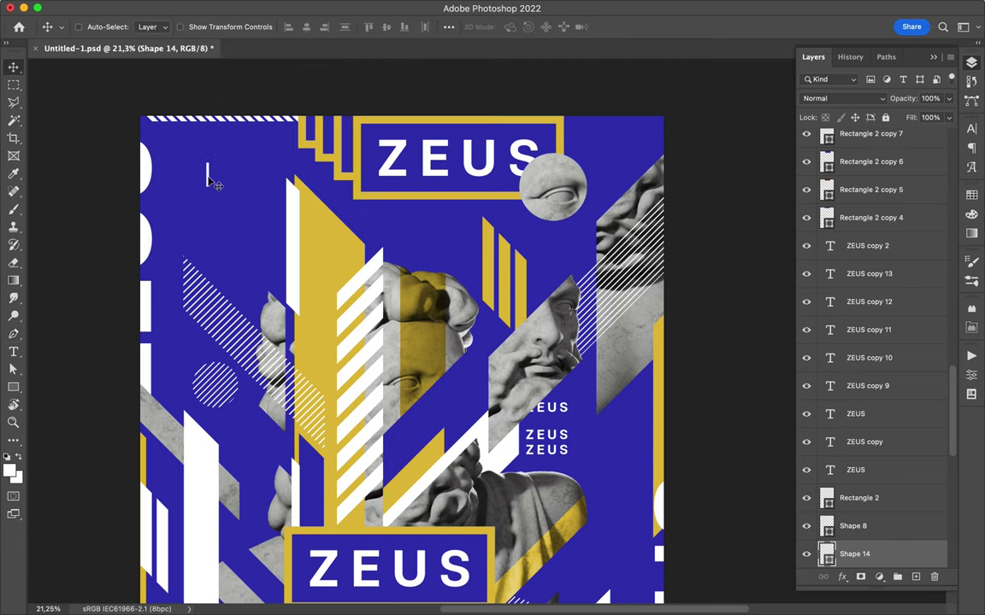
key(ctrl+j)
key(ctrl+t)
key(Return)
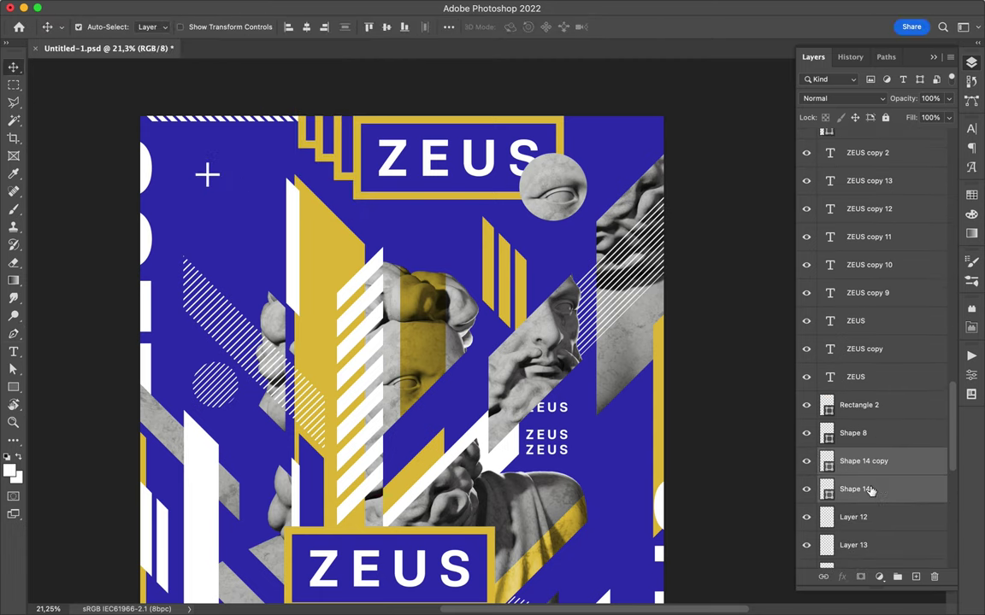
drag(868, 488, 933, 576)
scroll(319, 203, down, 3)
drag(289, 229, 551, 563)
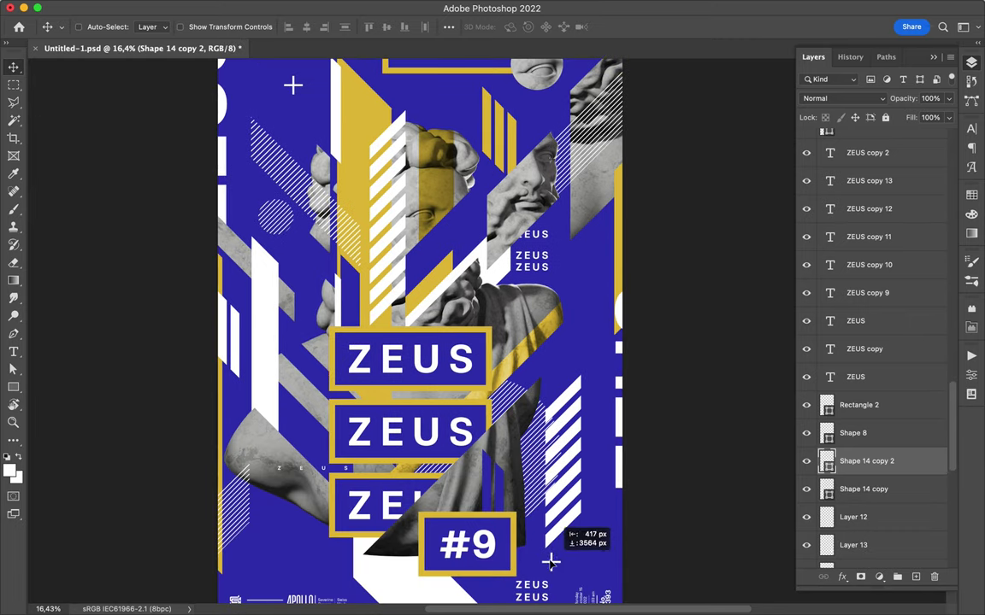
Make a smaller copy of the plus and scatter plus copies across the poster
key(ctrl+j)
key(ctrl+t)
key(Return)
key(a)
key(v)
mouse_move(288, 531)
mouse_down()
mouse_move(466, 219)
mouse_move(299, 280)
mouse_move(295, 117)
mouse_up()
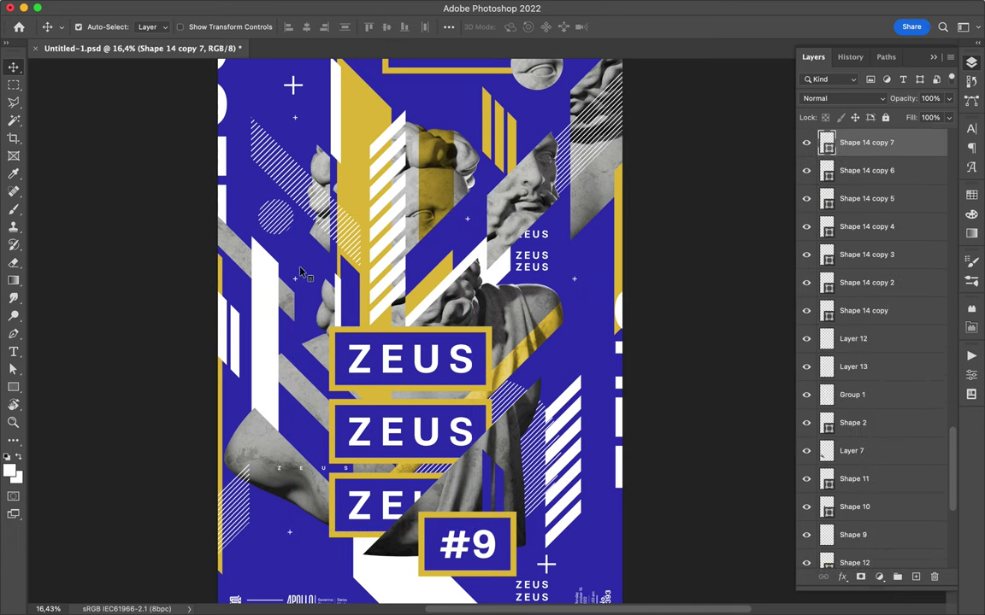
shift+click(297, 281)
drag(301, 288, 566, 285)
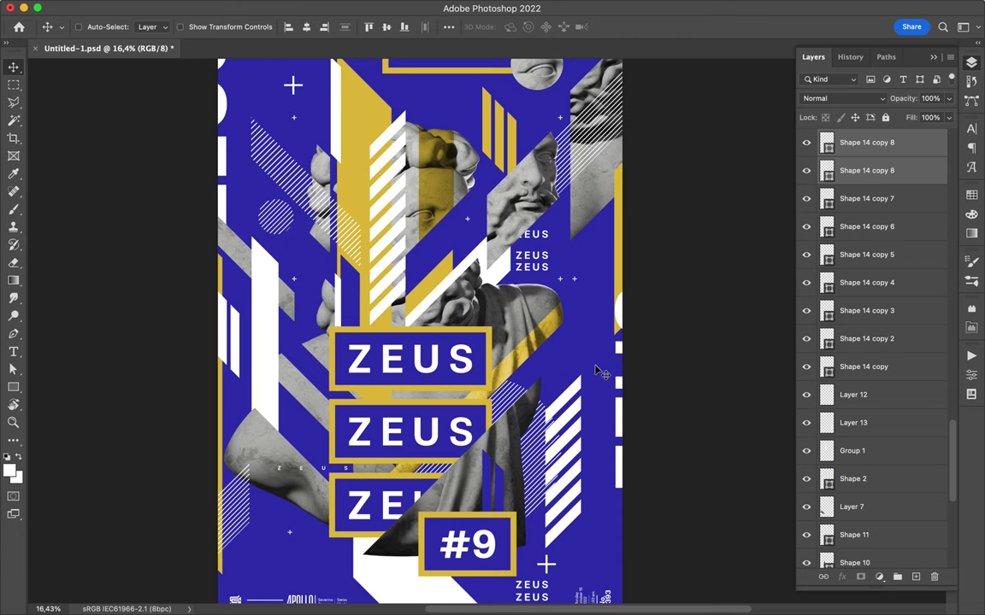
scroll(413, 445, down, 3)
scroll(412, 445, up, 3)
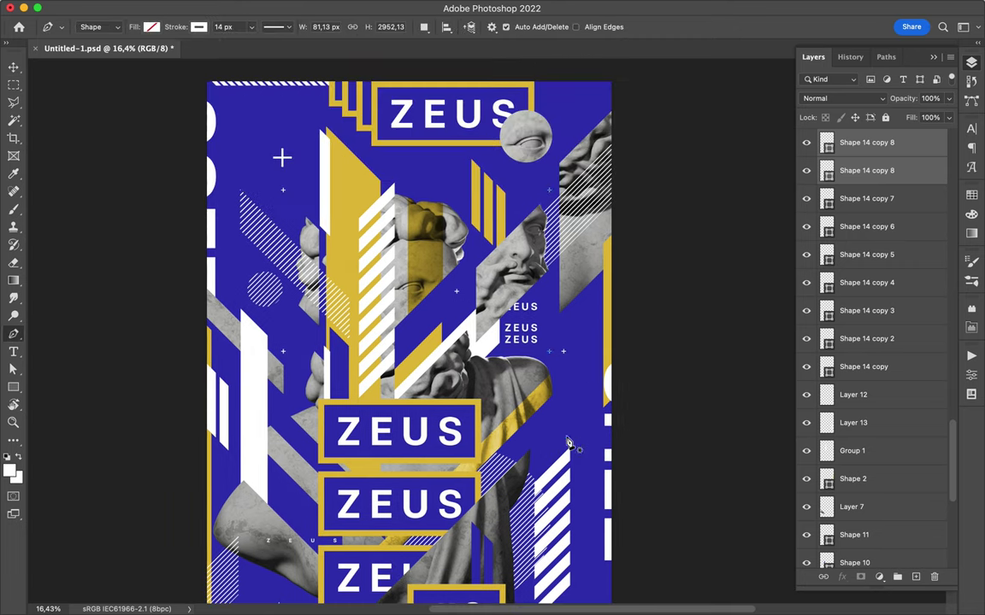
Draw a white chevron arrowhead above the vertical stroke beside the shoulder
key(a)
click(527, 359)
key(ctrl+plus)
key(p)
scroll(564, 377, up, 3)
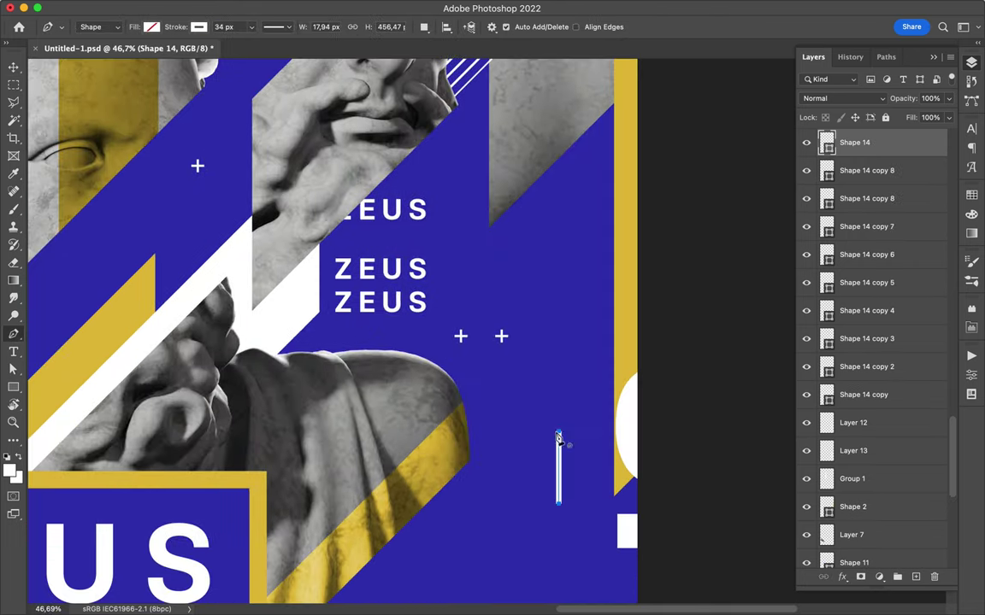
click(560, 432)
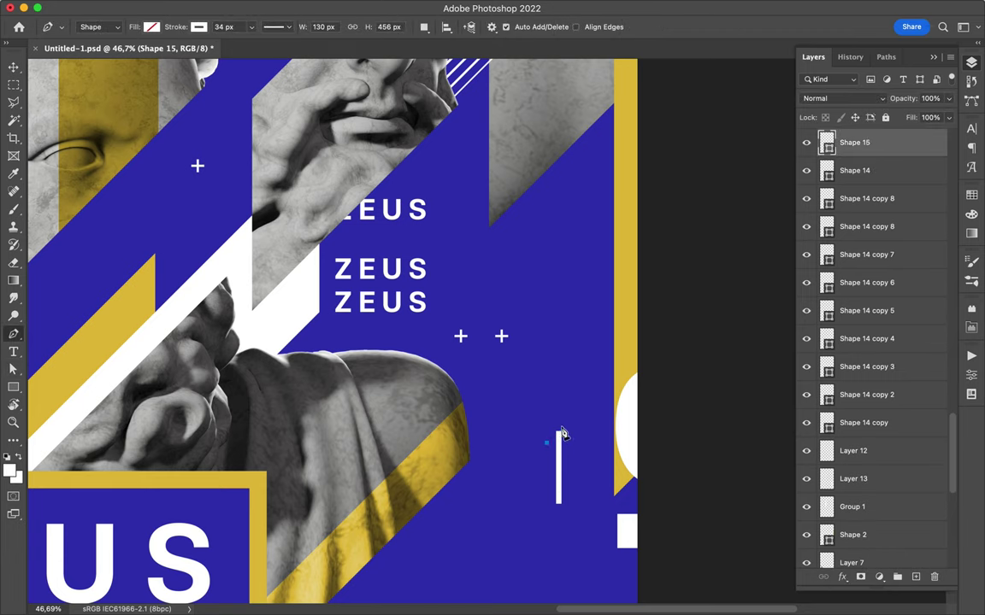
click(574, 450)
key(v)
Show rulers, place a horizontal guide at the arrowhead base, and adjust the arrow's points
scroll(582, 474, up, 5)
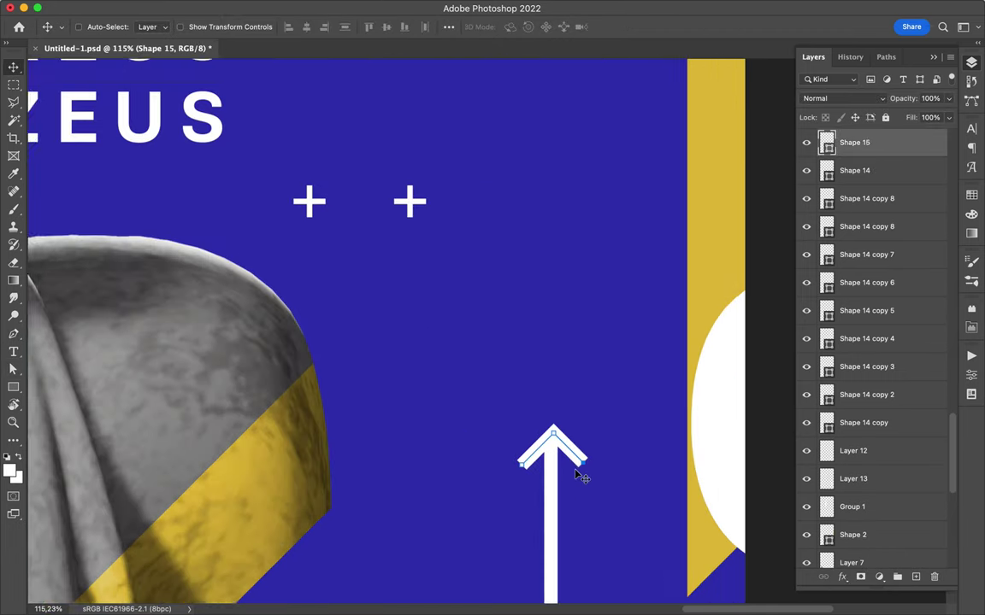
key(ctrl+r)
drag(517, 66, 467, 430)
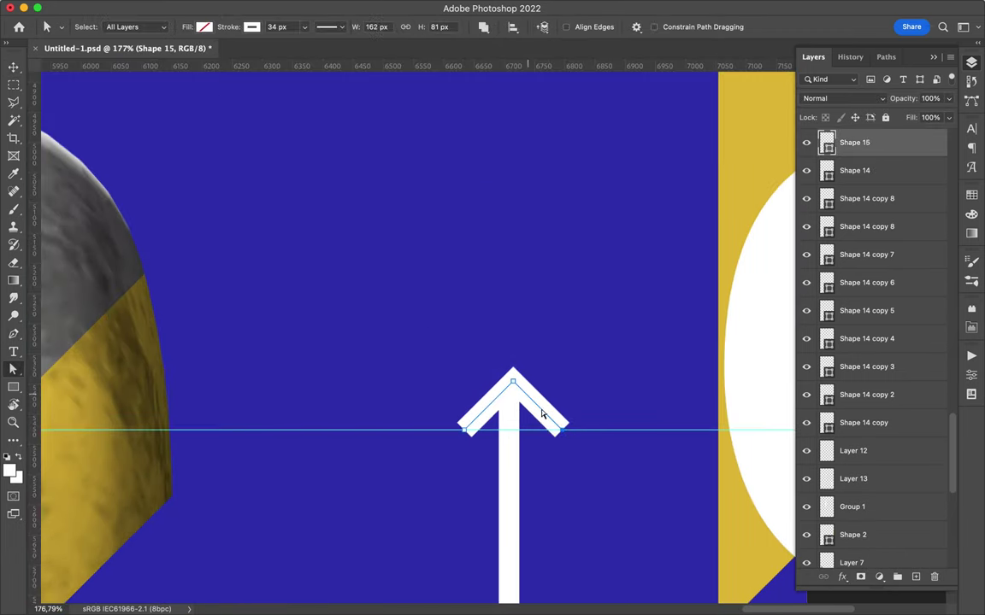
key(f)
scroll(503, 372, down, 3)
key(a)
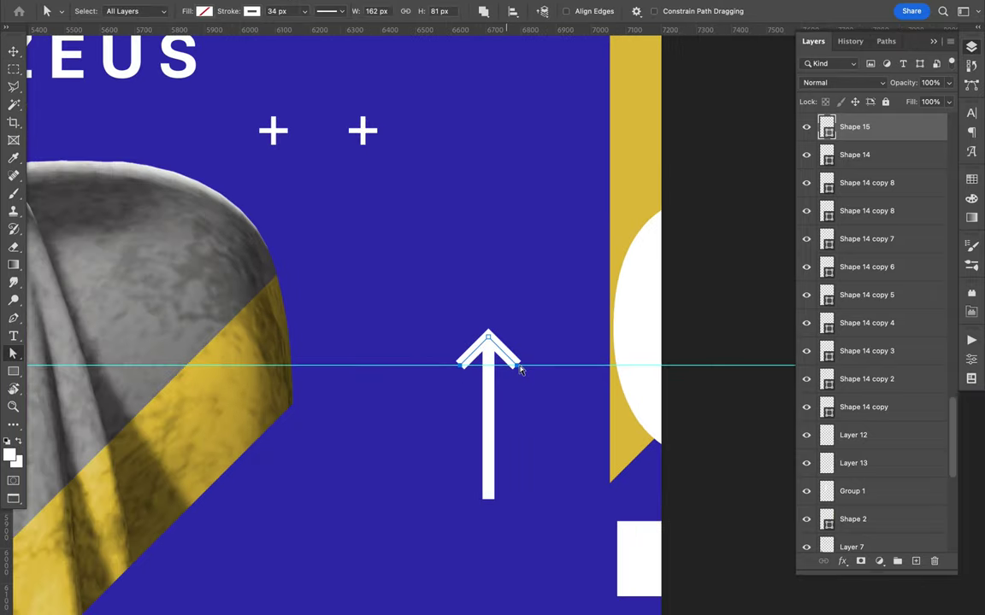
click(519, 396)
key(v)
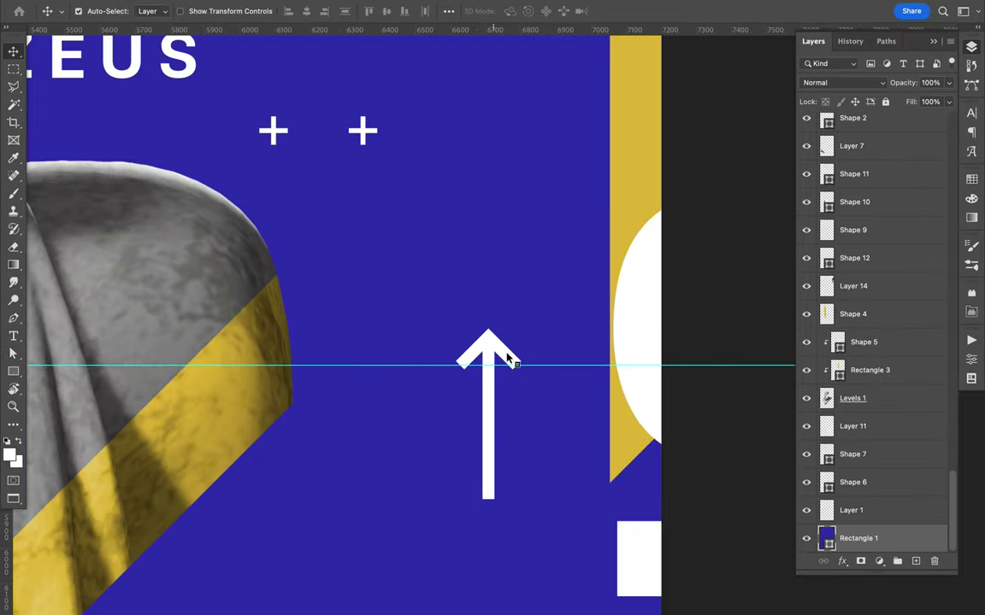
scroll(503, 450, down, 2)
scroll(504, 451, down, 2)
scroll(504, 388, down, 2)
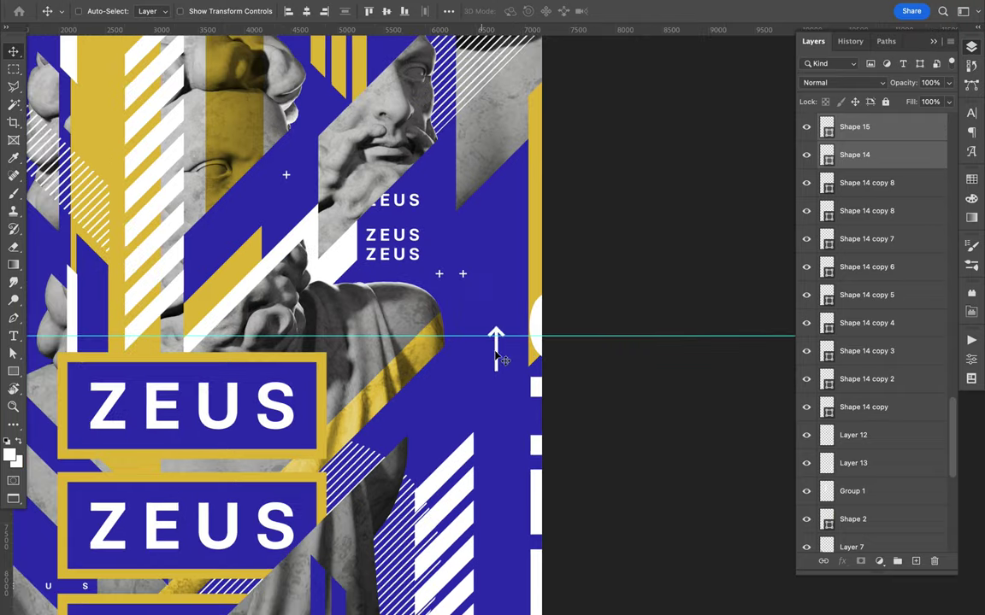
Duplicate the arrow, move the copy up the poster, rotate it, and adjust stroke width
scroll(432, 426, down, 2)
key(ctrl+alt+t)
mouse_move(456, 384)
mouse_down()
mouse_move(244, 564)
mouse_move(213, 111)
mouse_up()
key(Return)
key(ctrl+t)
key(Return)
key(a)
click(292, 15)
key(v)
Place arrow copies lower on the poster, further down, and beside the white striped band
scroll(267, 461, up, 5)
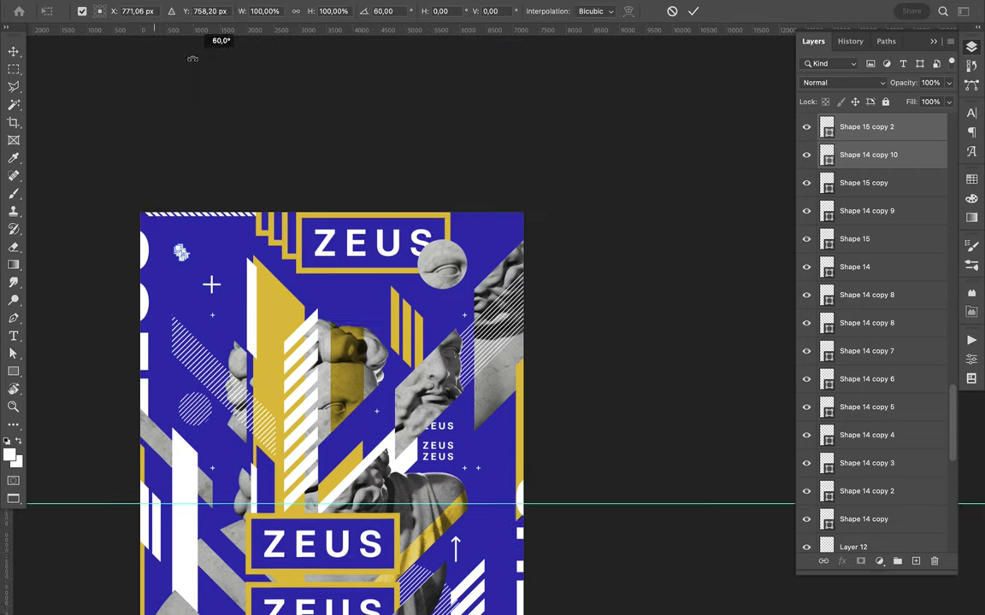
scroll(268, 525, down, 2)
drag(194, 318, 188, 386)
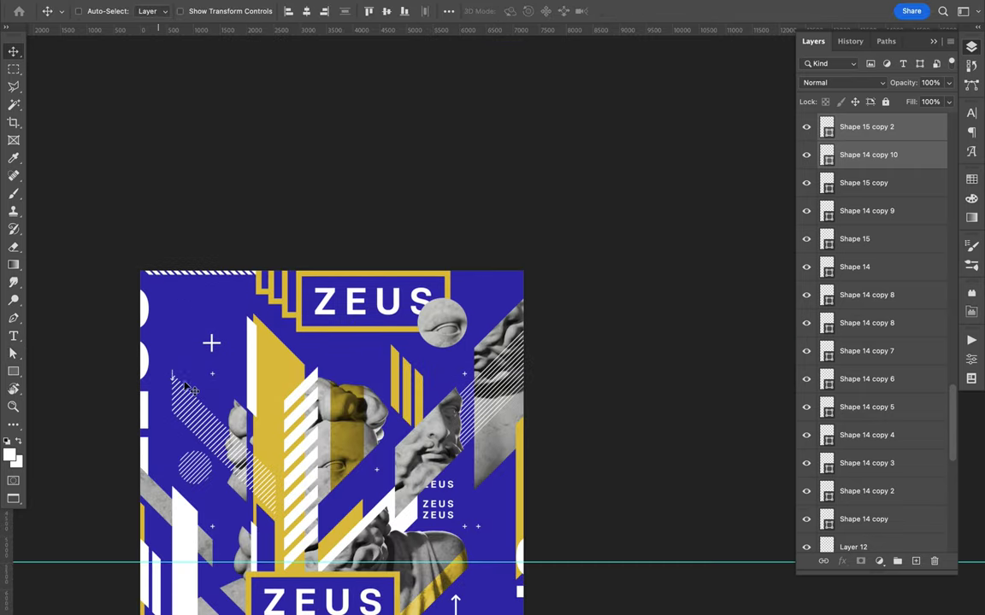
scroll(173, 312, down, 3)
mouse_move(173, 312)
mouse_down()
mouse_move(434, 519)
mouse_move(486, 518)
mouse_up()
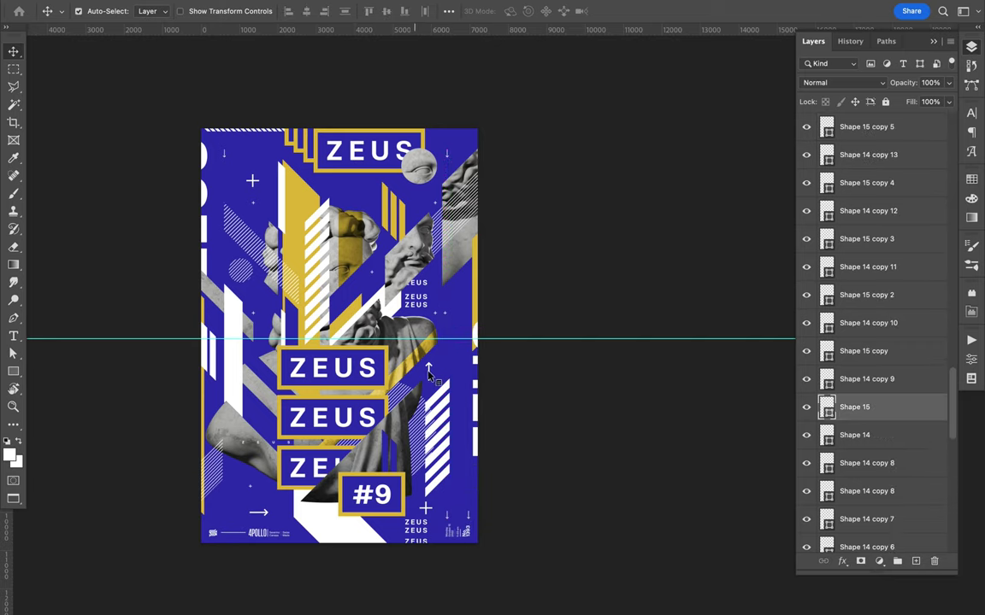
drag(427, 368, 291, 248)
scroll(231, 315, up, 3)
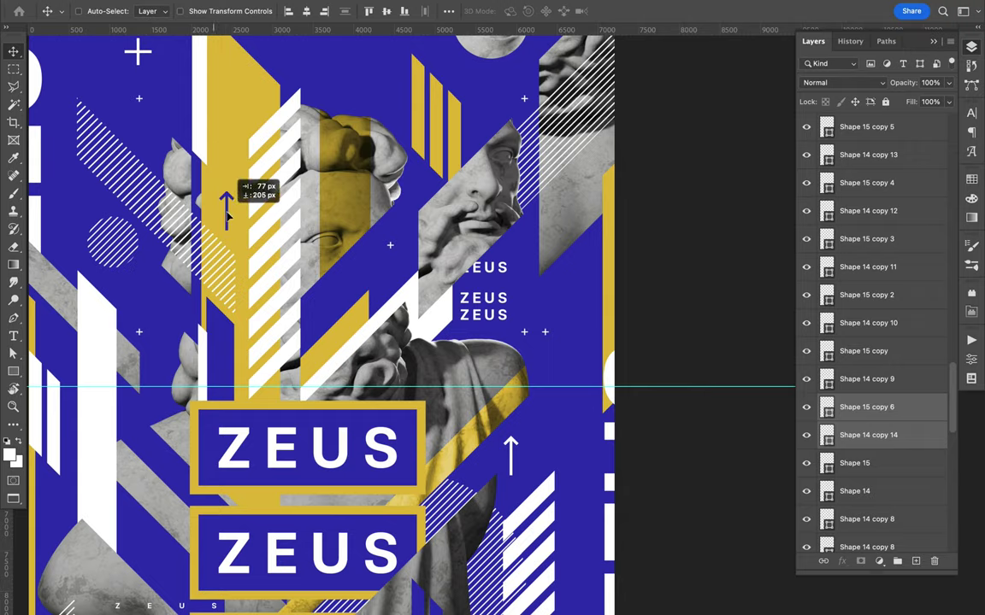
scroll(233, 314, down, 1)
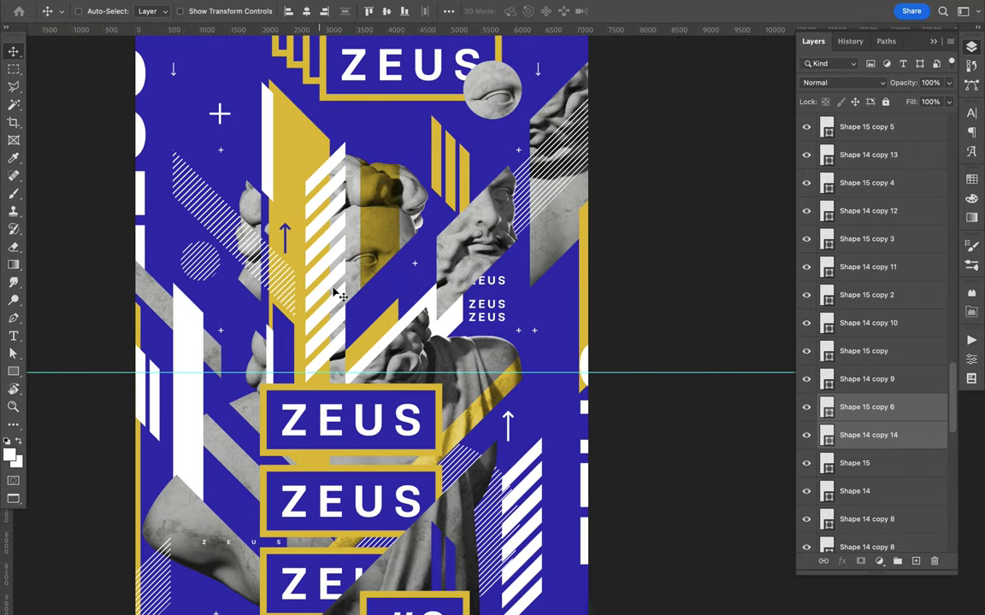
scroll(341, 295, down, 1)
scroll(325, 315, down, 1)
Duplicate the selected arrow and change its stroke colour
key(ctrl+j)
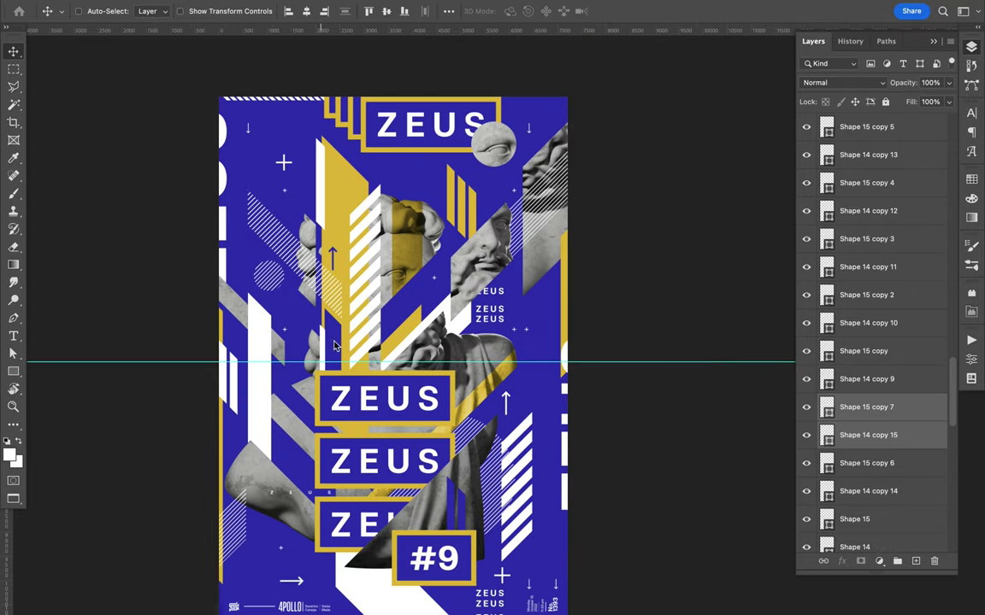
key(a)
click(252, 12)
click(489, 137)
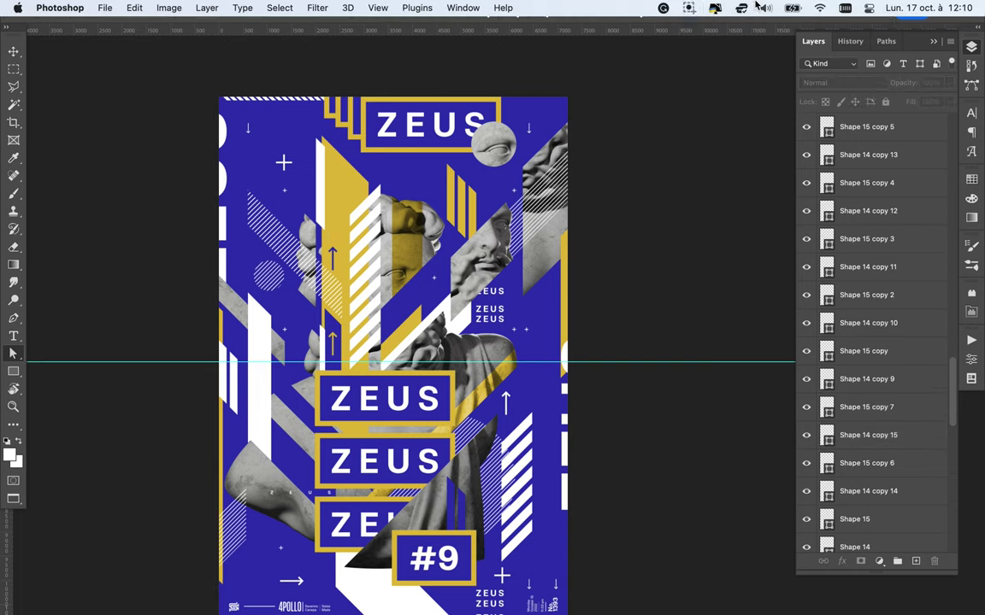